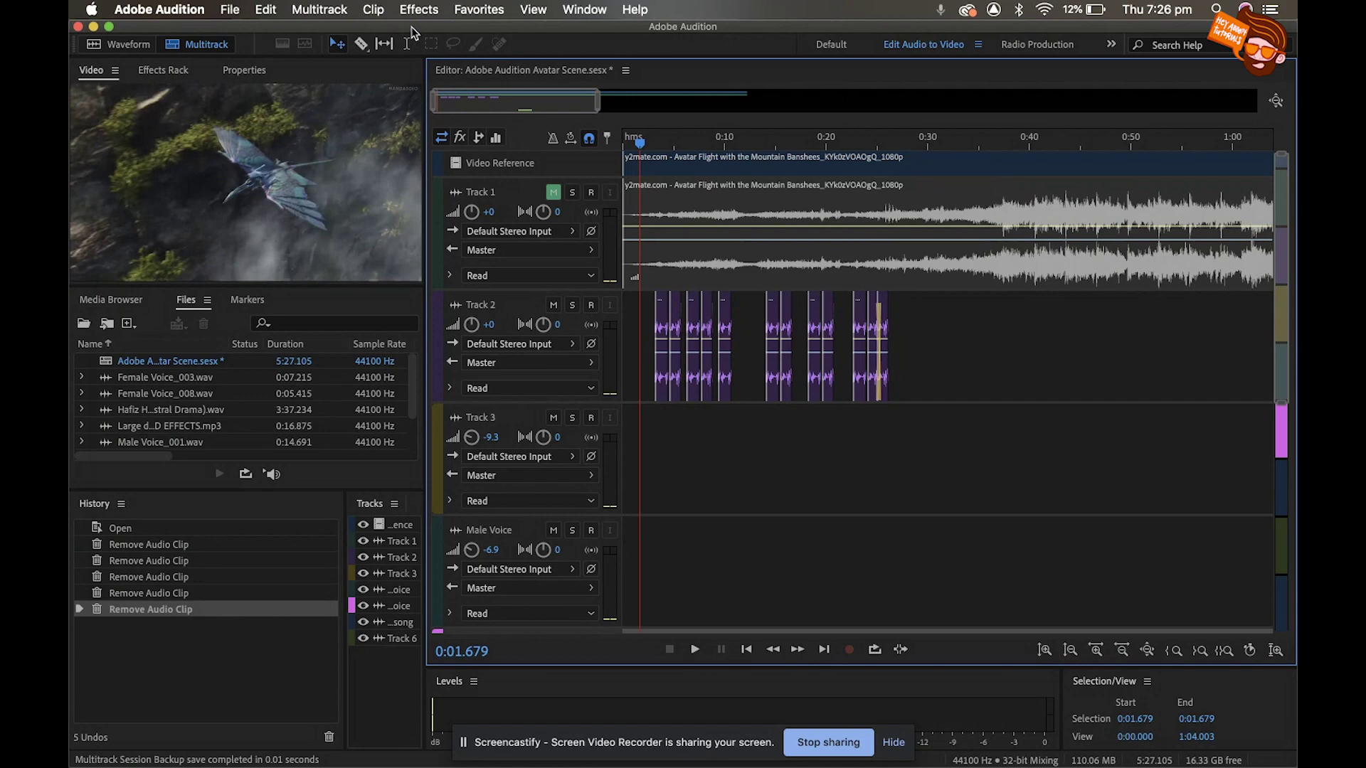
- Drag the Sepultura 'Roots Bloody Roots' mp3 from the desktop into Audition's Files panel
left_click_drag(416, 32, 441, 193)
mouse_move(1064, 86)
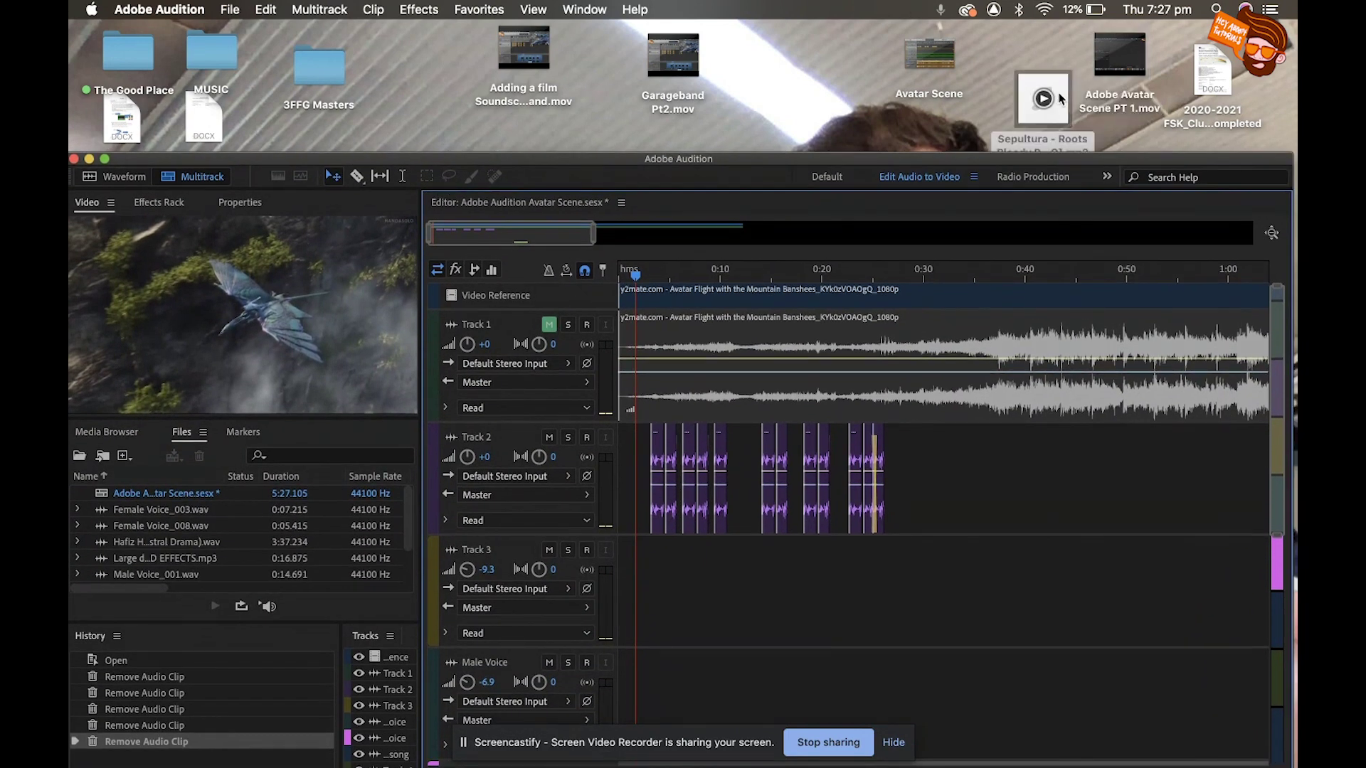
left_click(1036, 89)
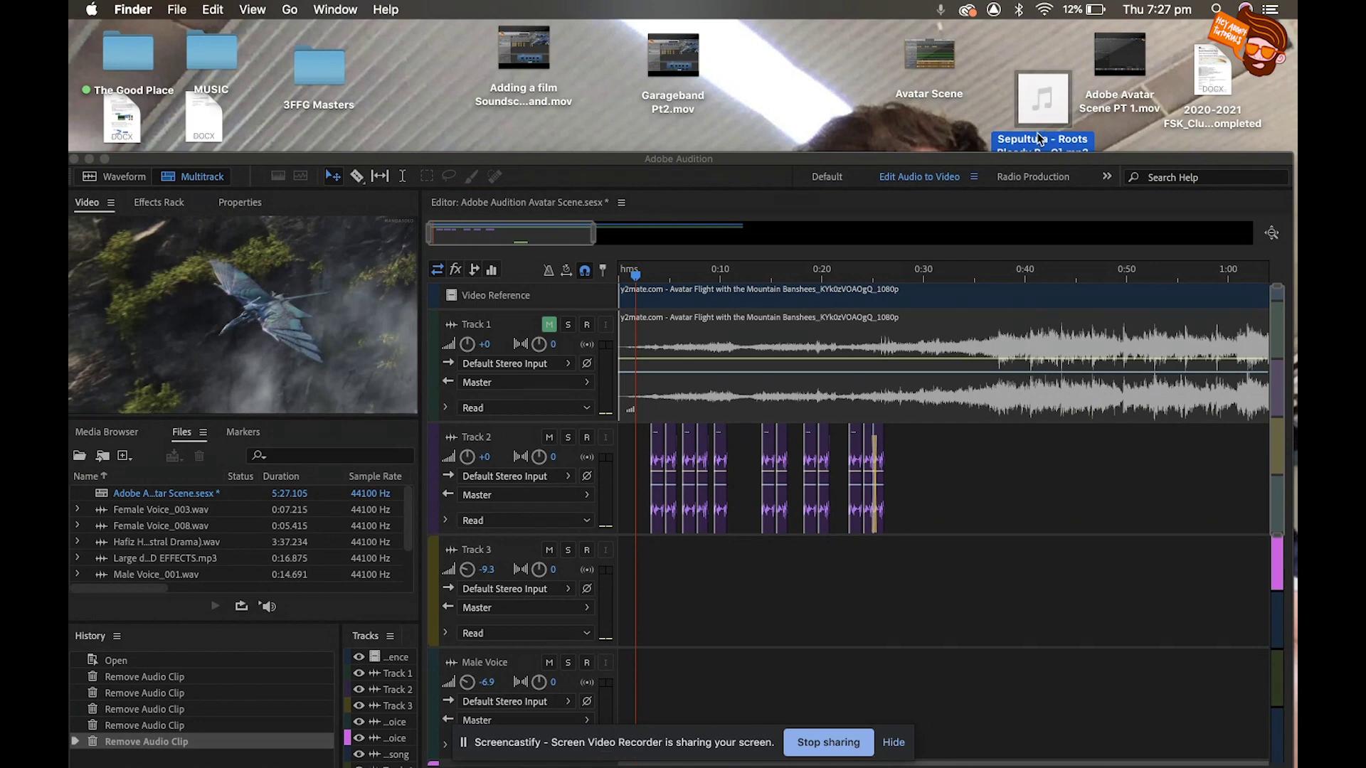
mouse_move(1030, 114)
left_click_drag(1028, 100, 153, 498)
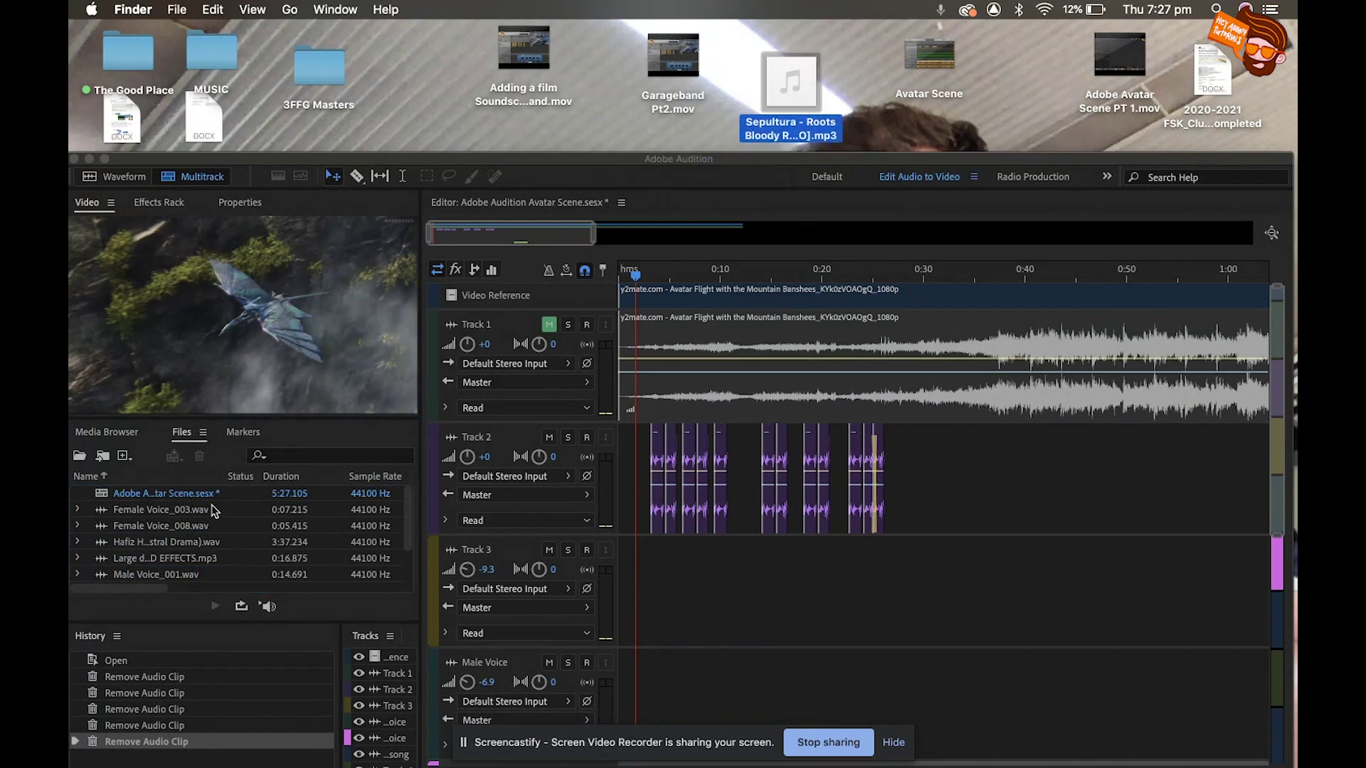
scroll(213, 511, "down", 2)
scroll(213, 511, "down", 1)
left_click(130, 566)
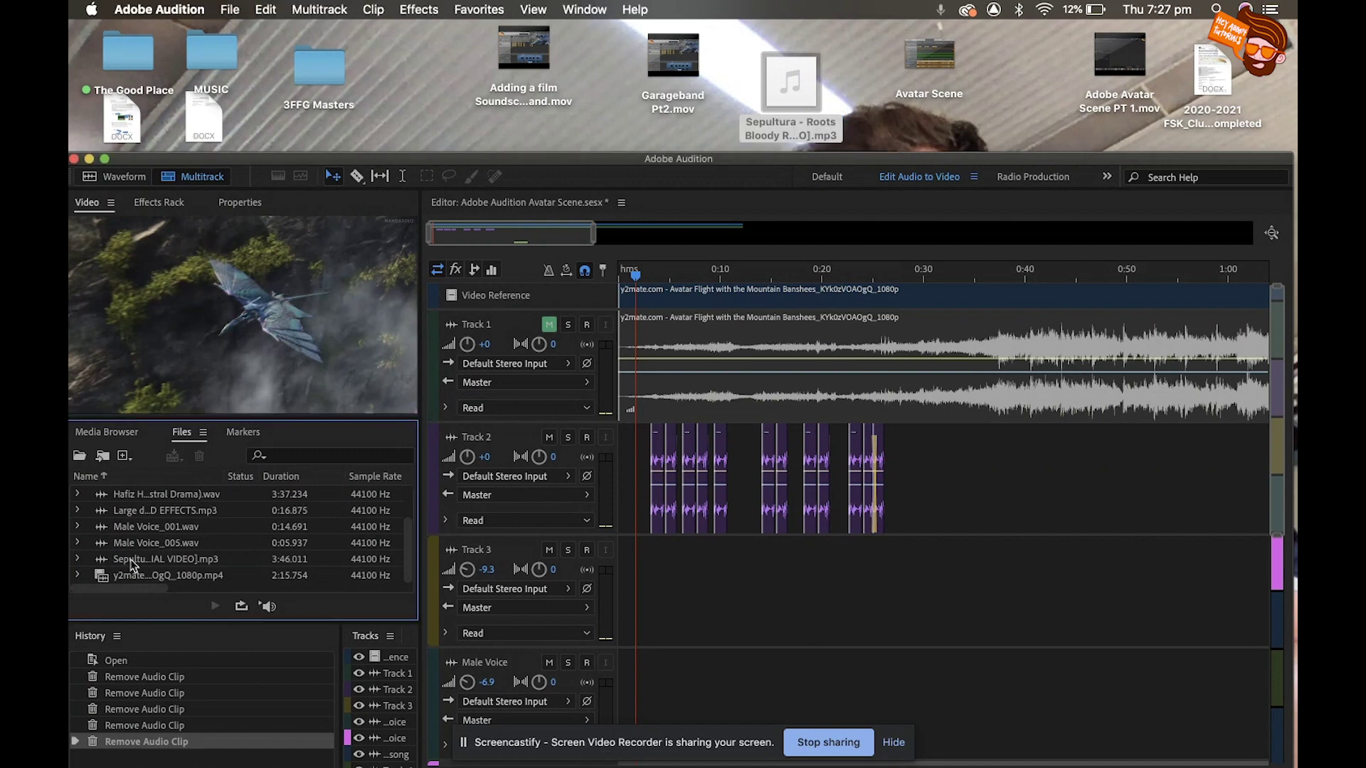
- Place the Sepultura clip on Track 3, starting around 0:02
left_click_drag(130, 566, 717, 626)
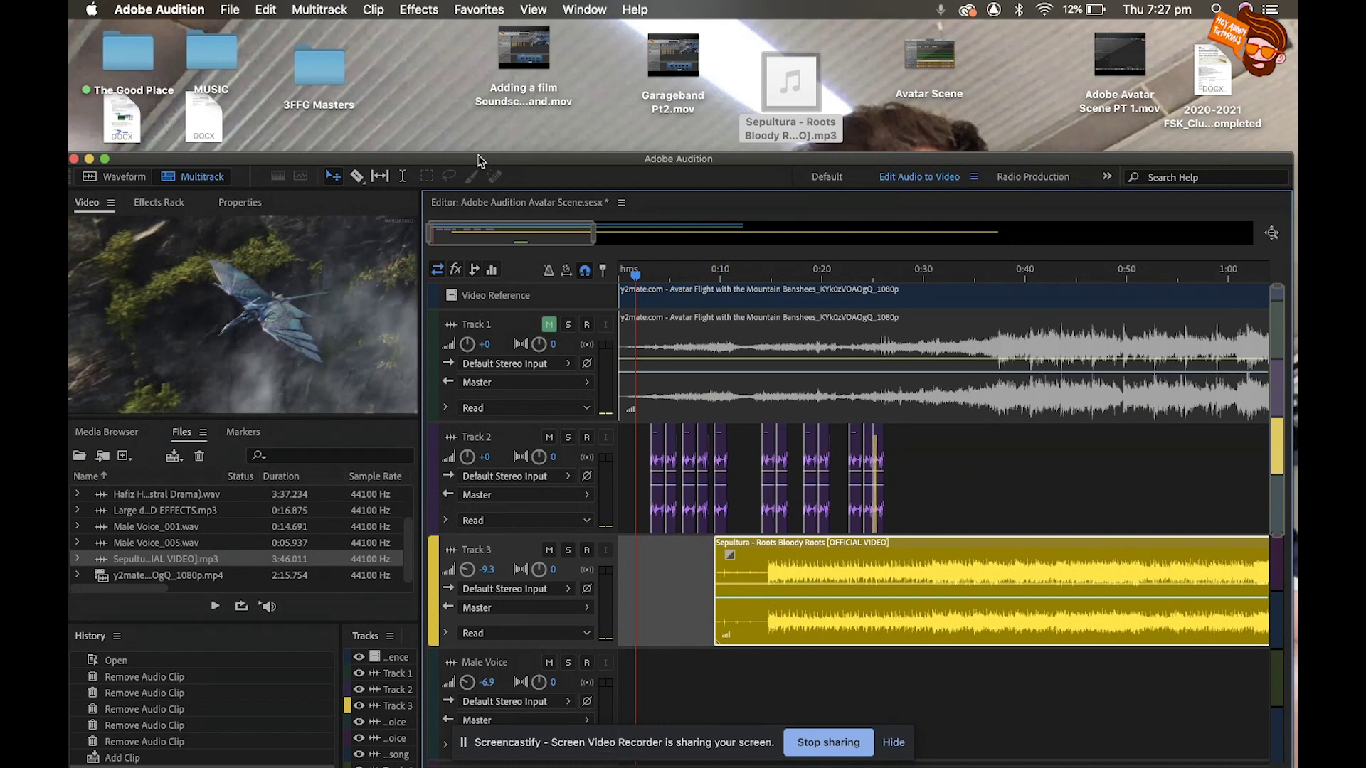
left_click_drag(477, 163, 483, 3)
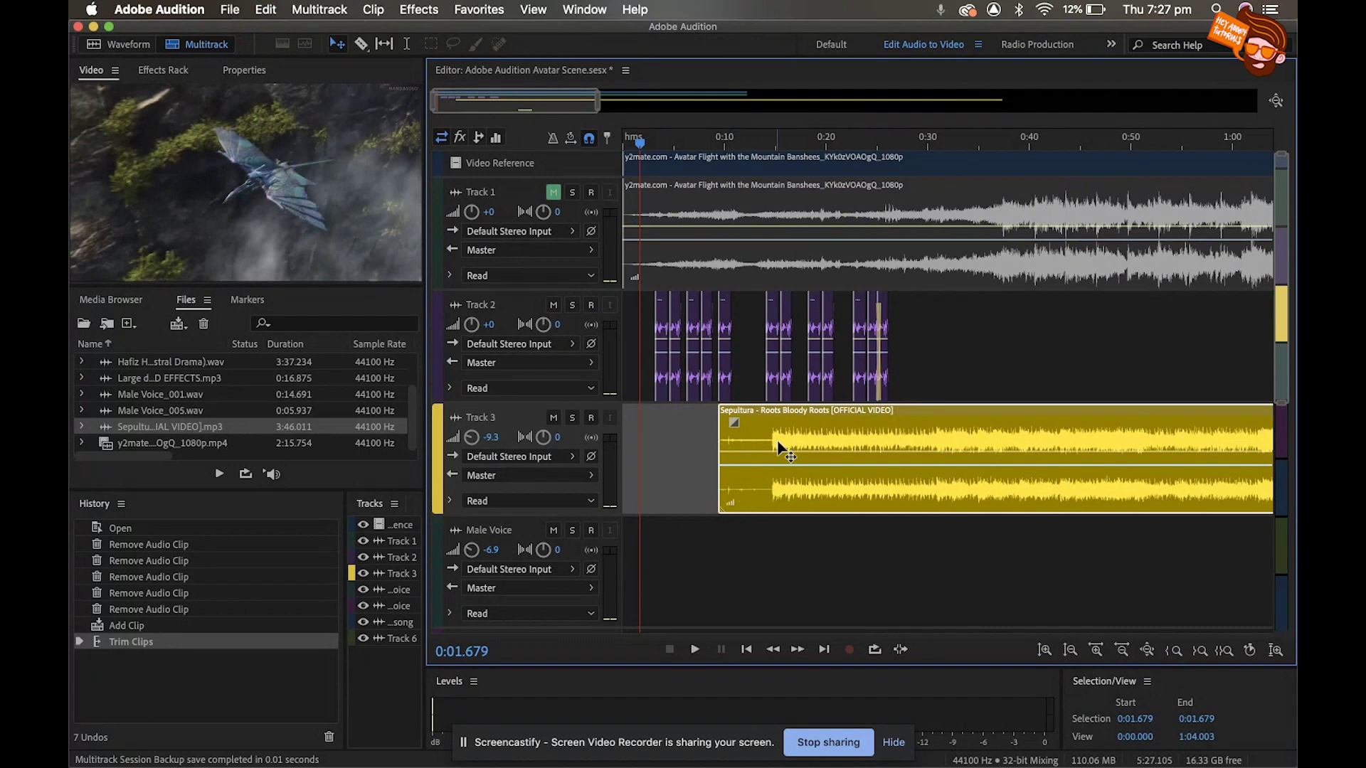
left_click_drag(781, 447, 701, 451)
- Play the session from the start to check the clip's timing against the video
left_click(623, 145)
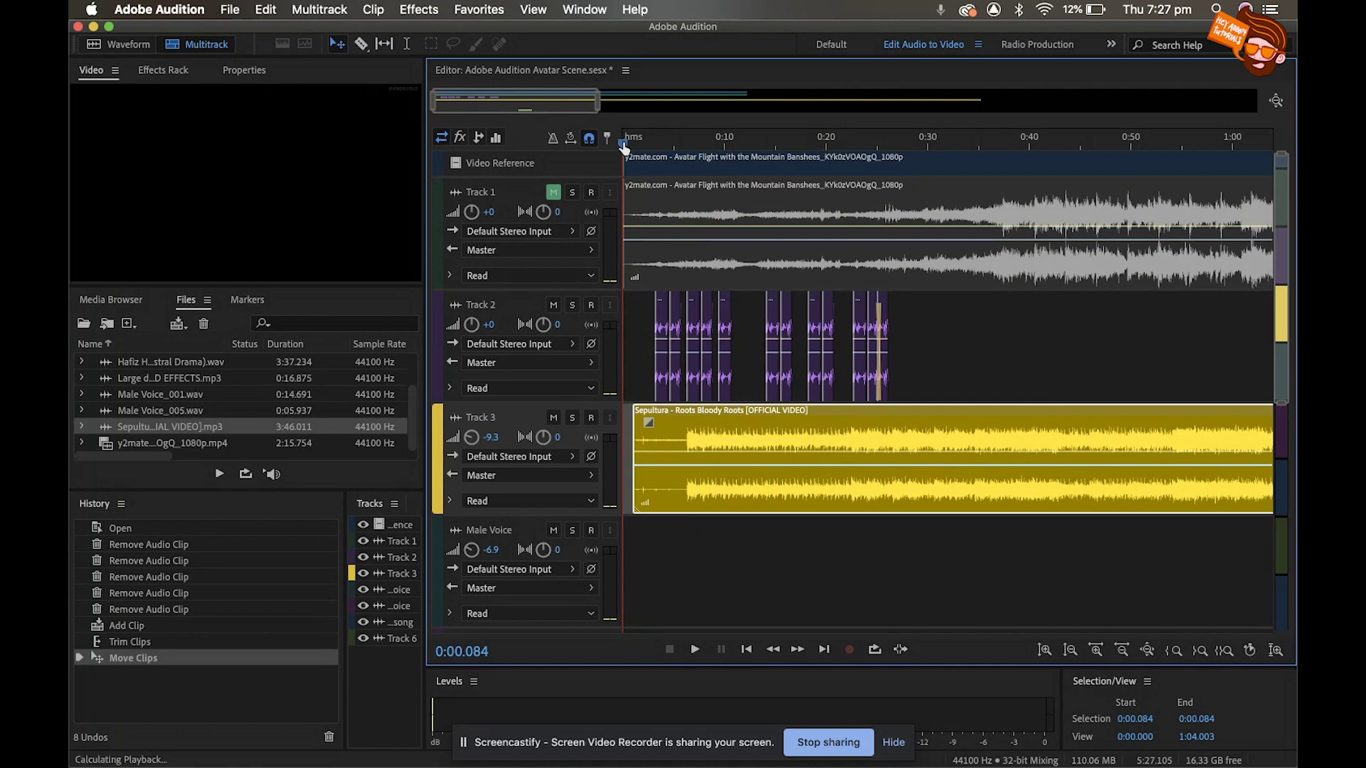
key("space")
key("XF86AudioRaiseVolume")
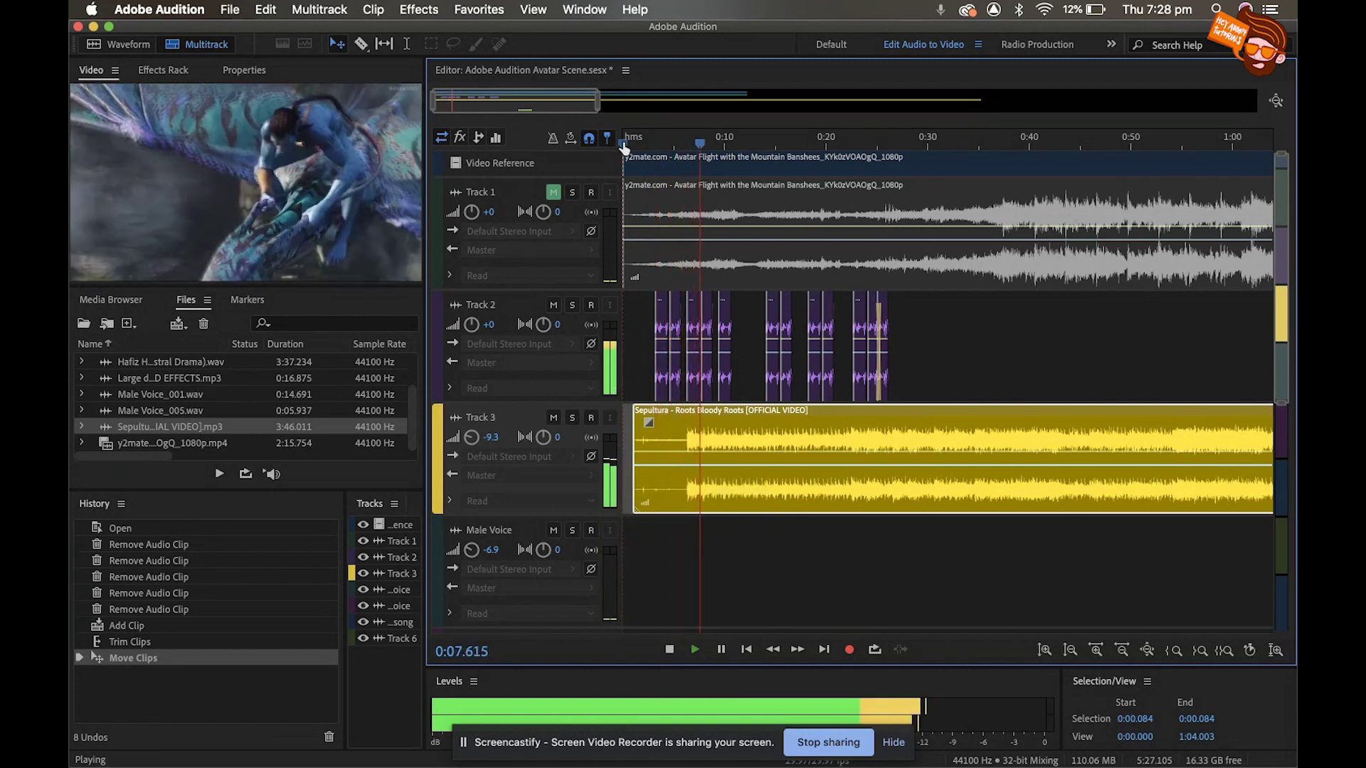
key("space")
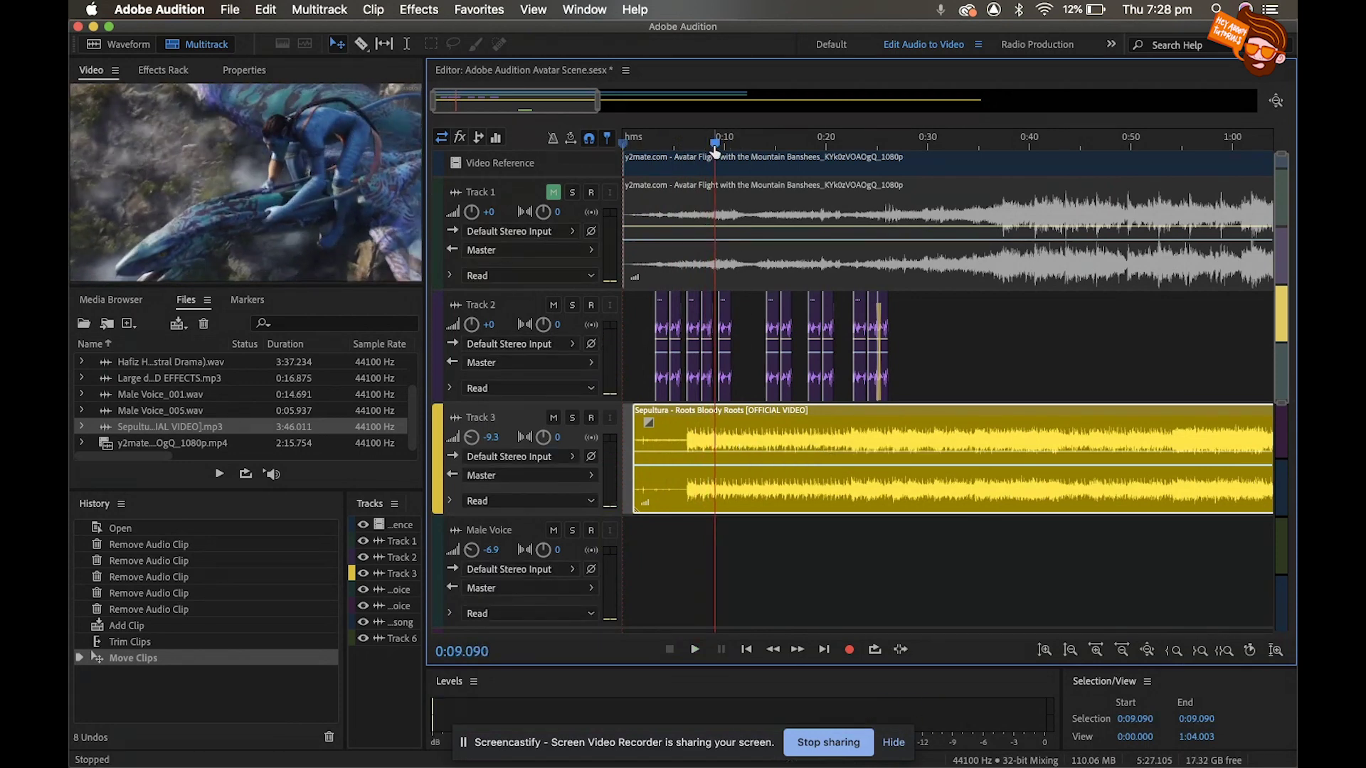
- Fine-tune the Sepultura clip's start position, then return the playhead to the start
mouse_move(715, 149)
left_mouse_down()
mouse_move(695, 153)
mouse_move(707, 154)
left_mouse_up()
left_click_drag(745, 435, 763, 436)
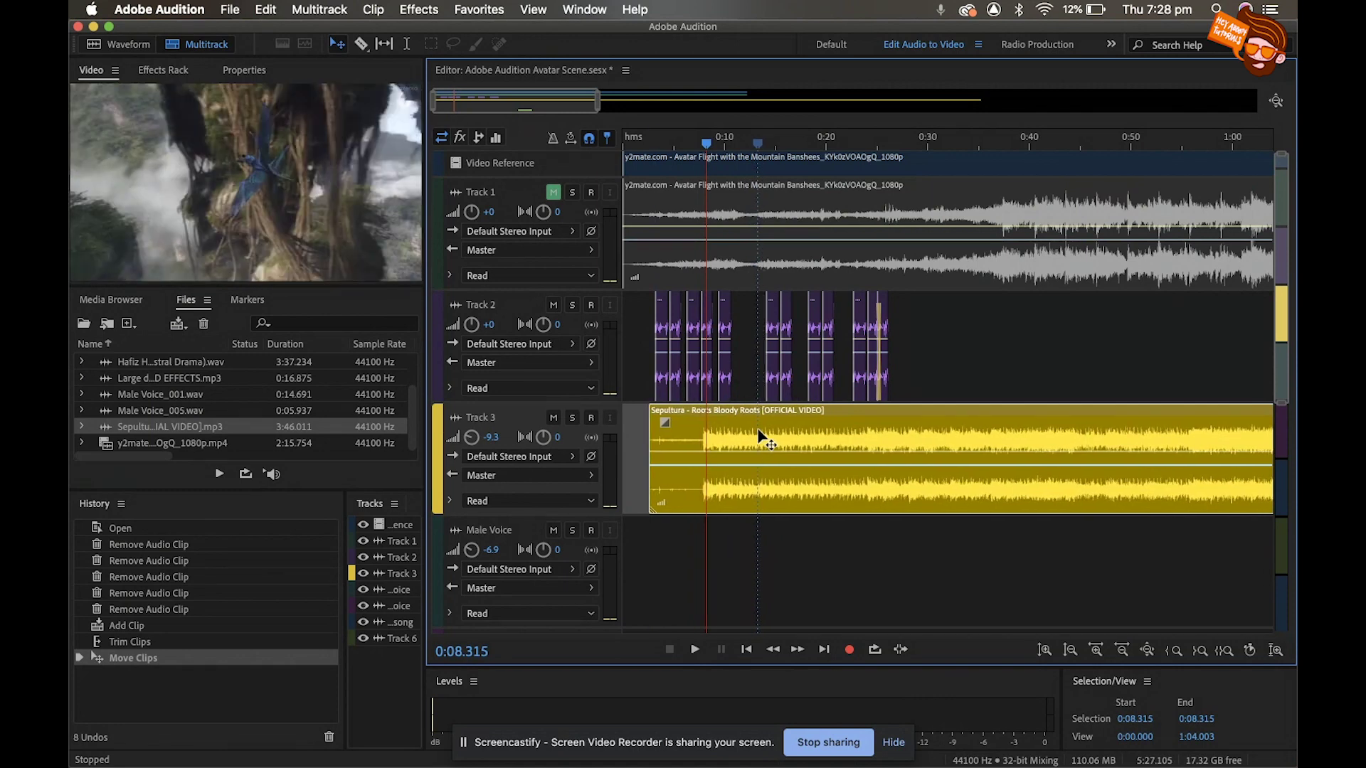
key("alt+period")
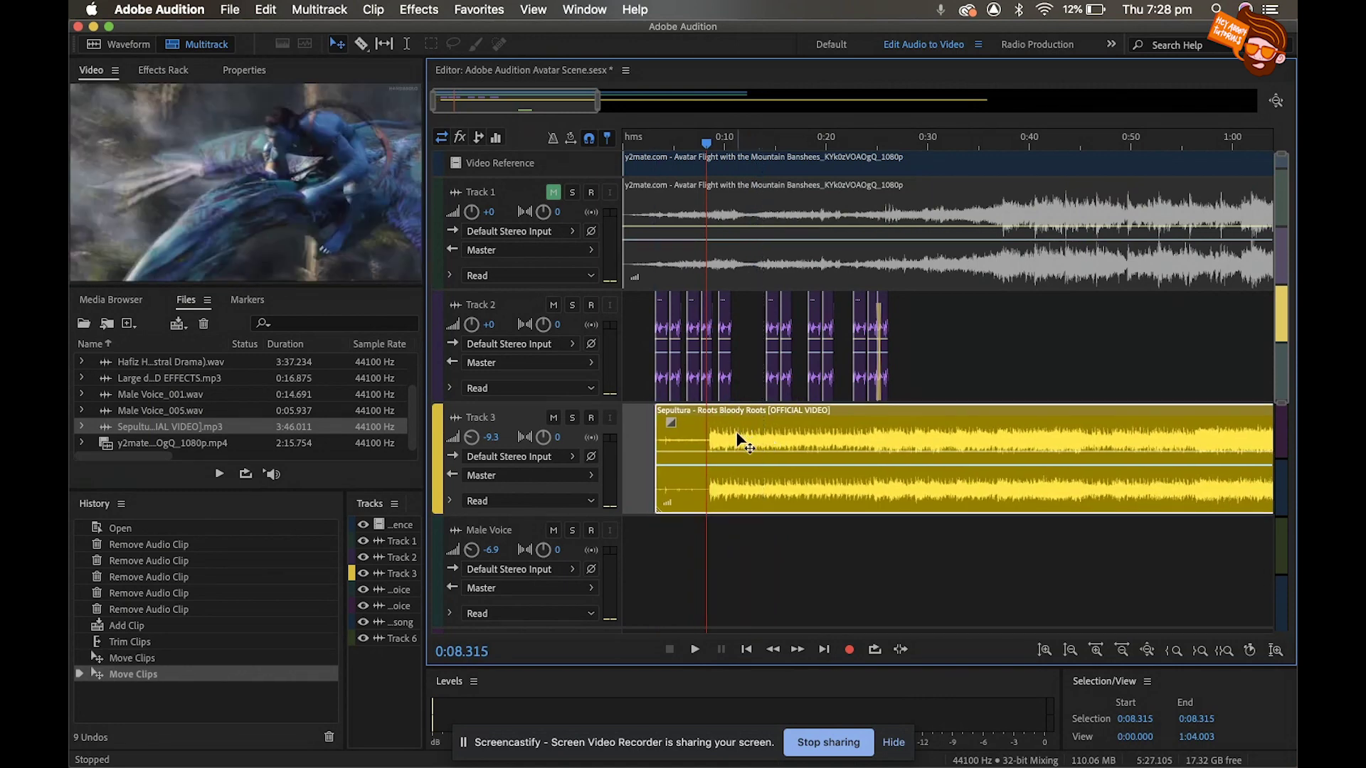
left_click_drag(731, 447, 724, 448)
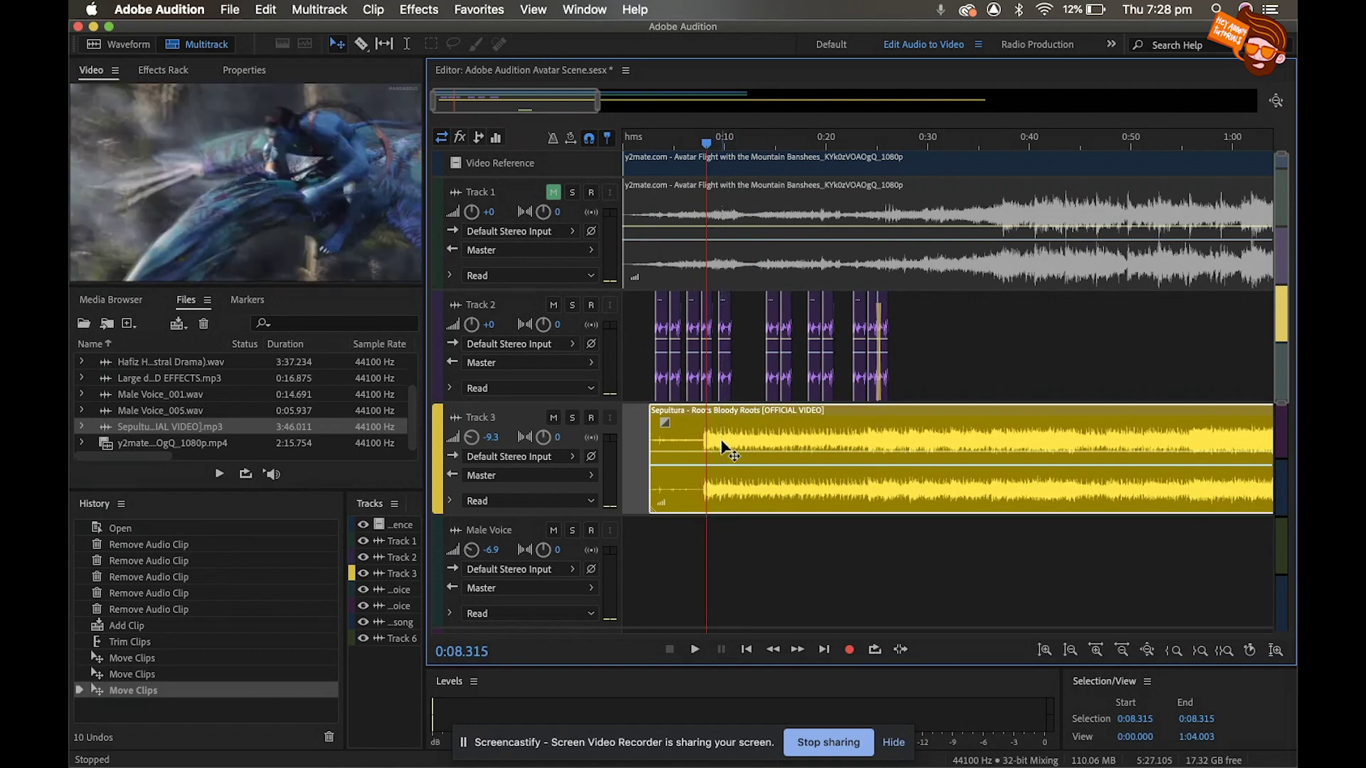
left_click(626, 142)
- Play the session and adjust Track 3's volume knob to -5.1 dB
key("space")
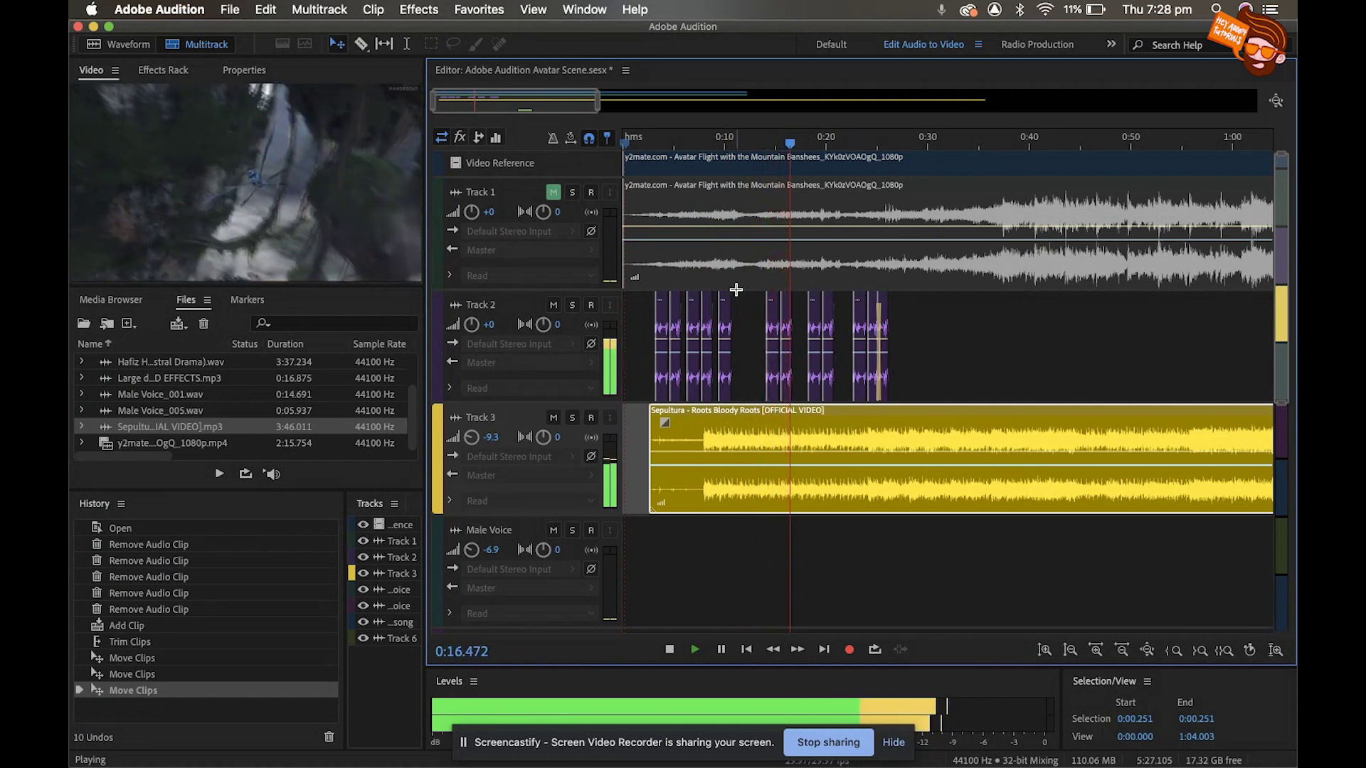
key("XF86AudioRaiseVolume")
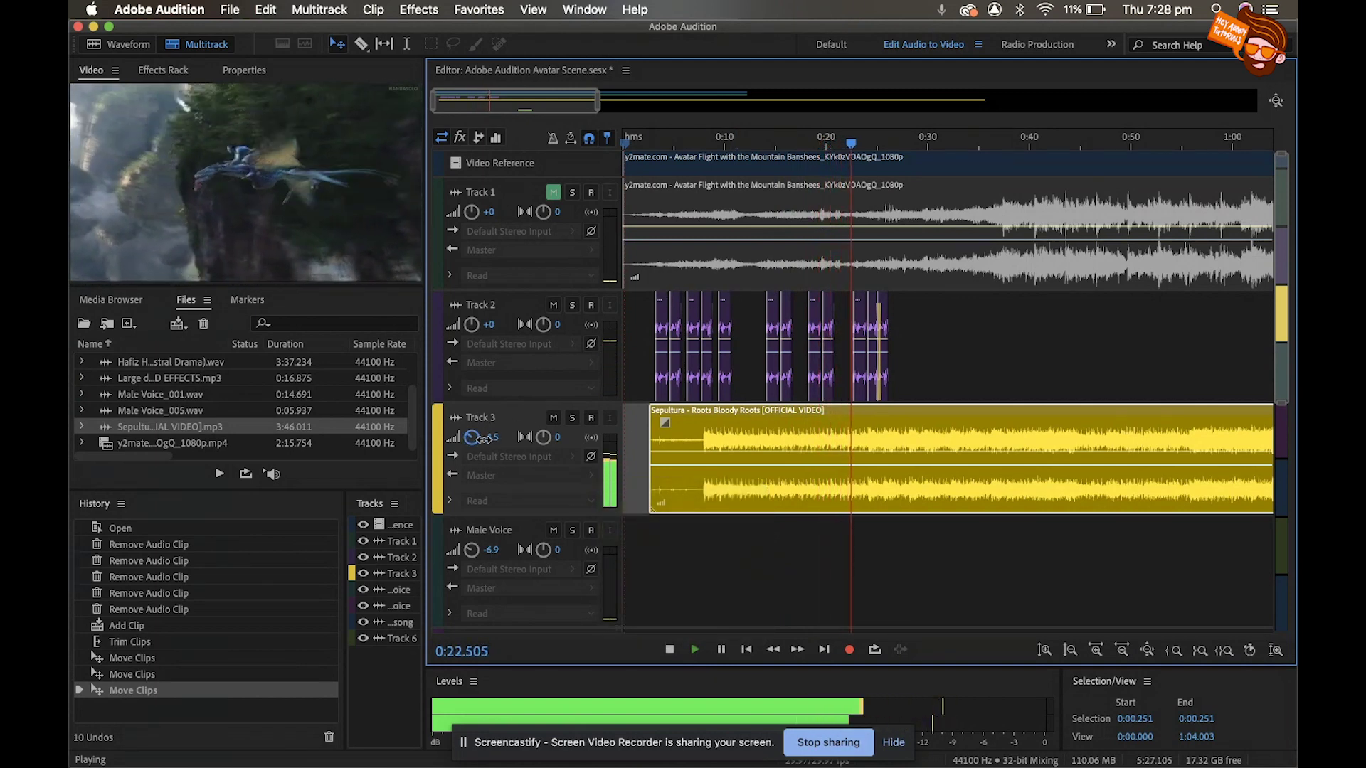
left_click_drag(470, 436, 486, 438)
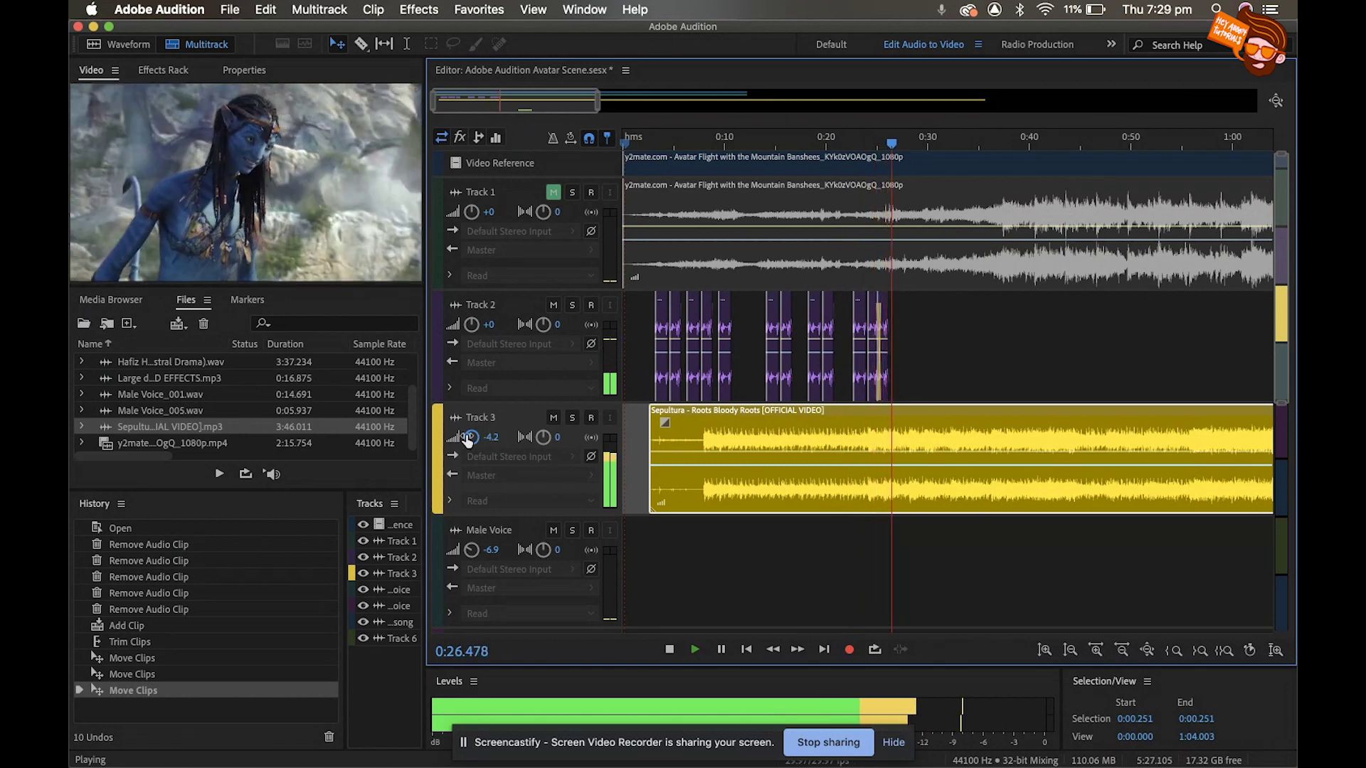
mouse_move(469, 439)
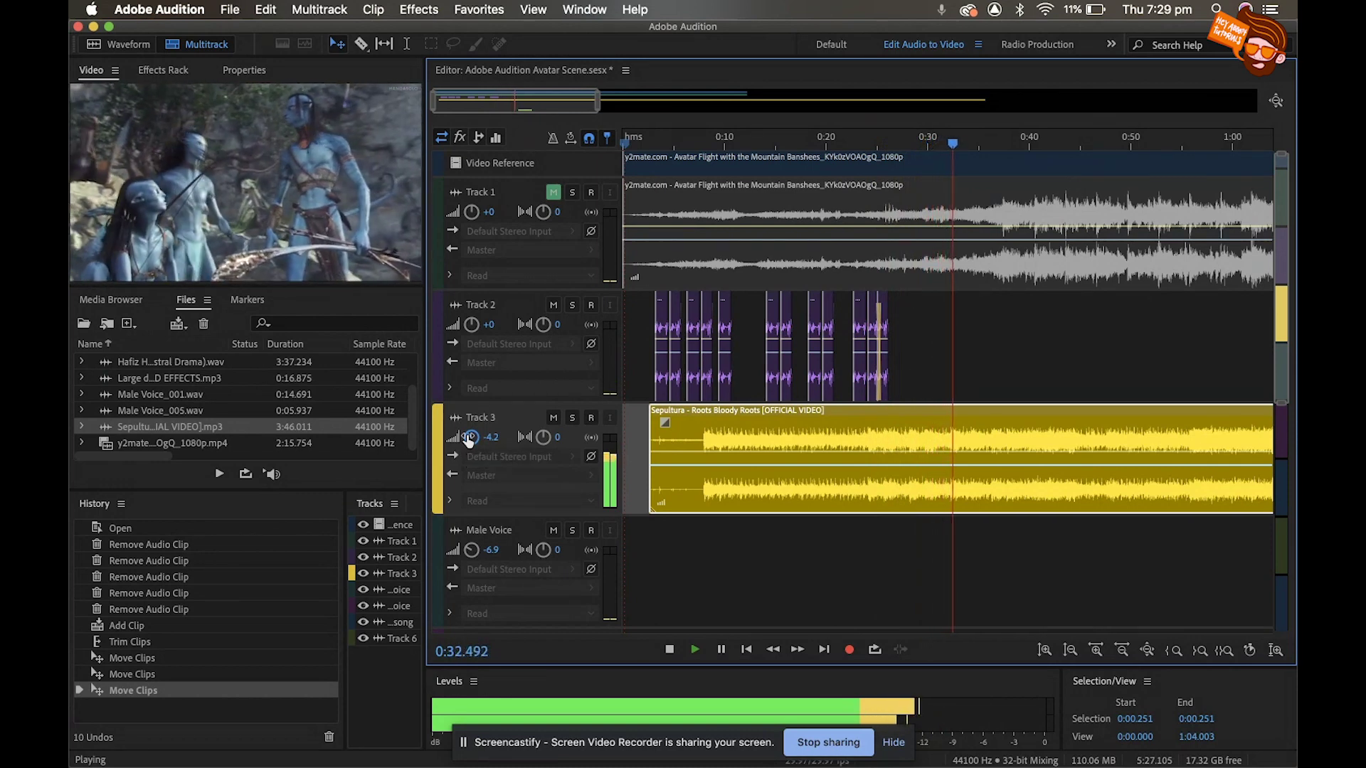
key("space")
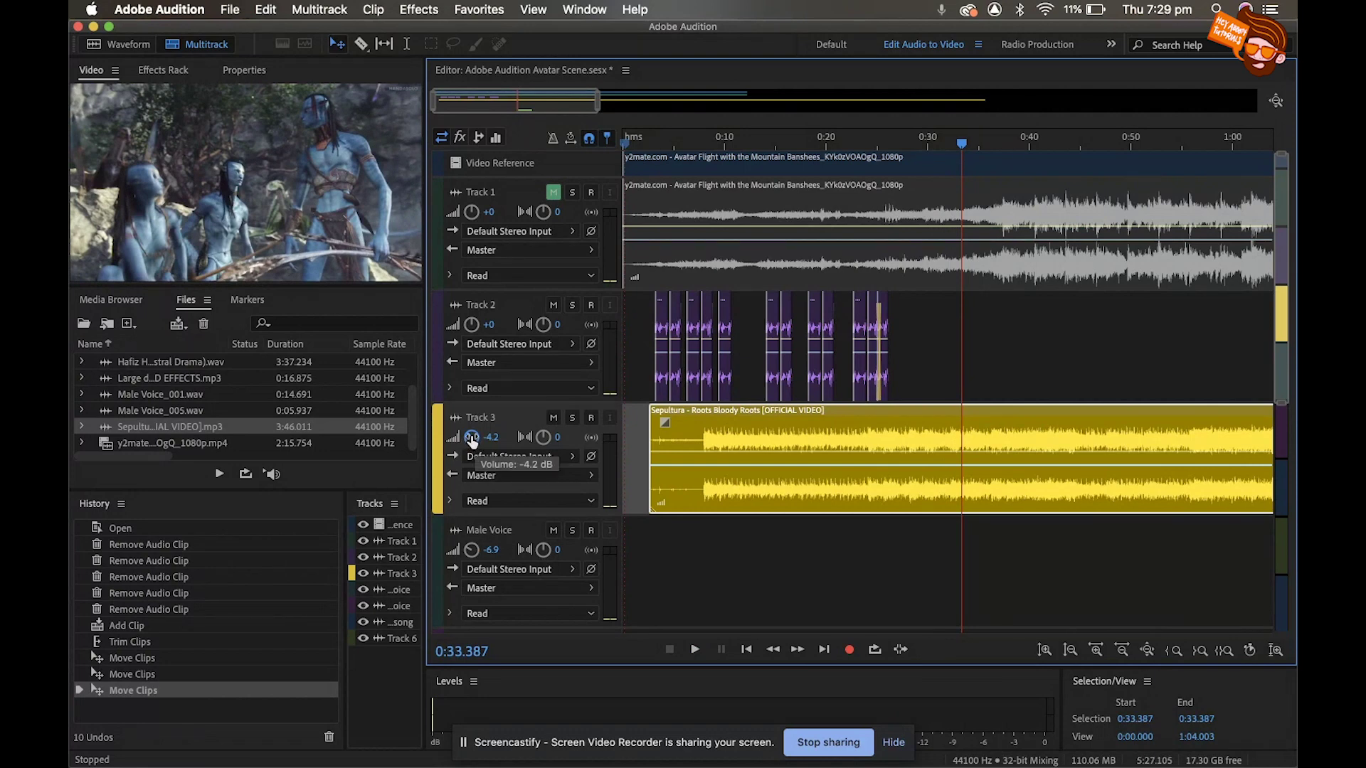
left_click_drag(471, 437, 476, 446)
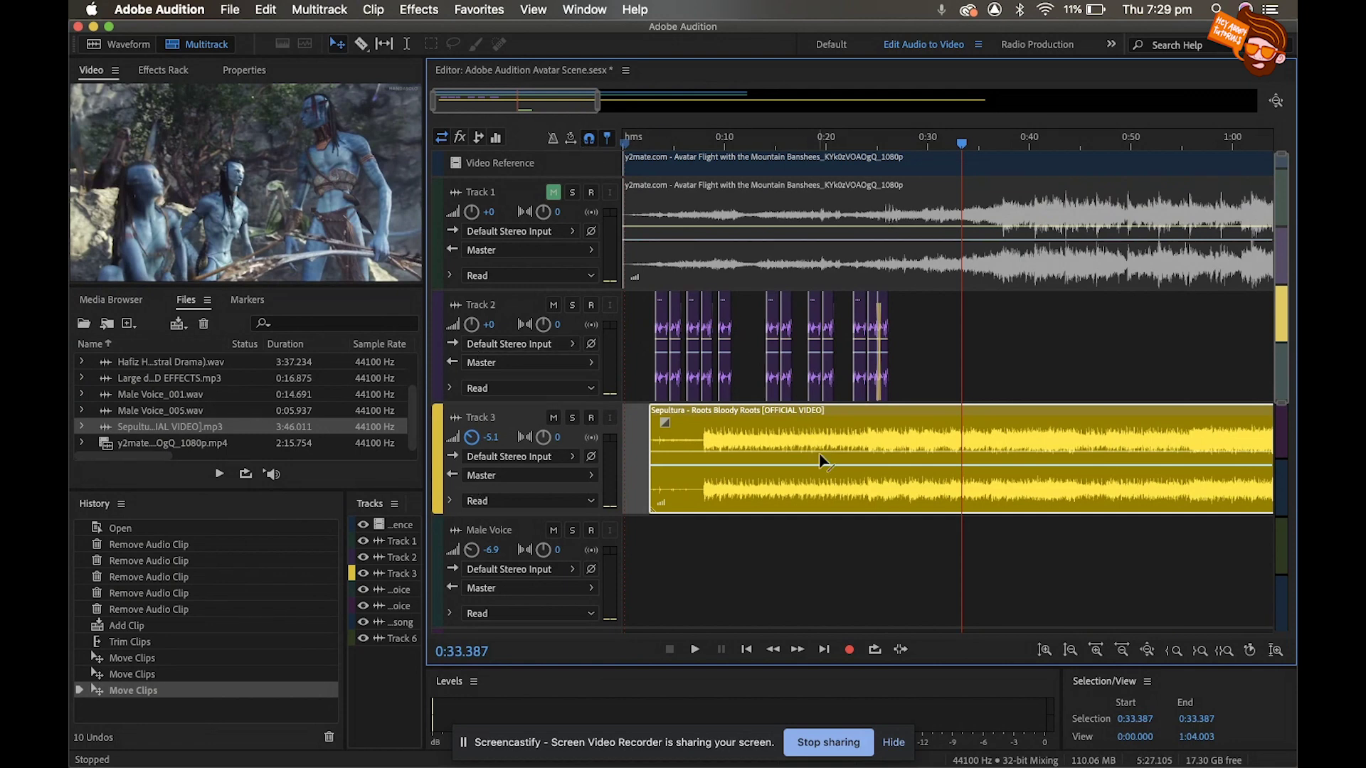
- Scroll the timeline right and drag the playhead forward to 0:56.527
scroll(820, 461, "right", 1)
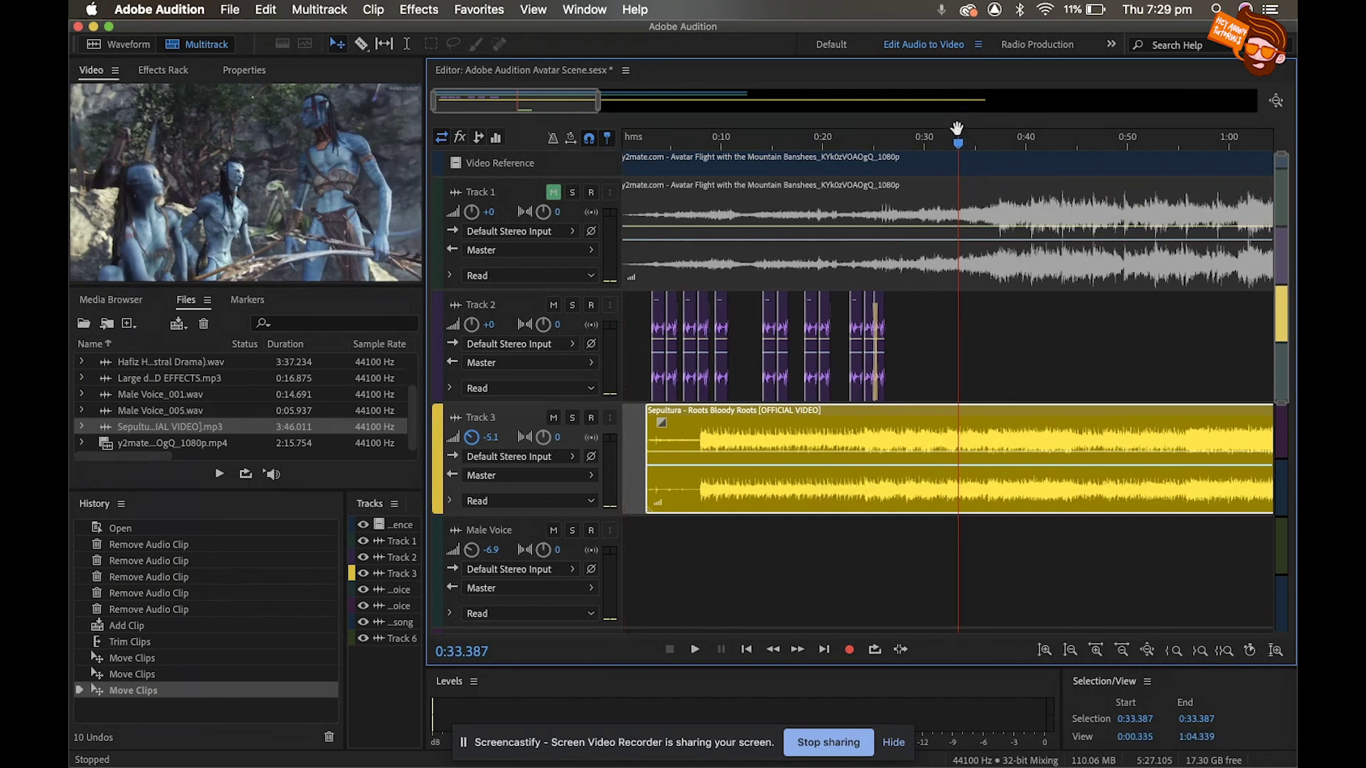
left_click_drag(959, 147, 1020, 146)
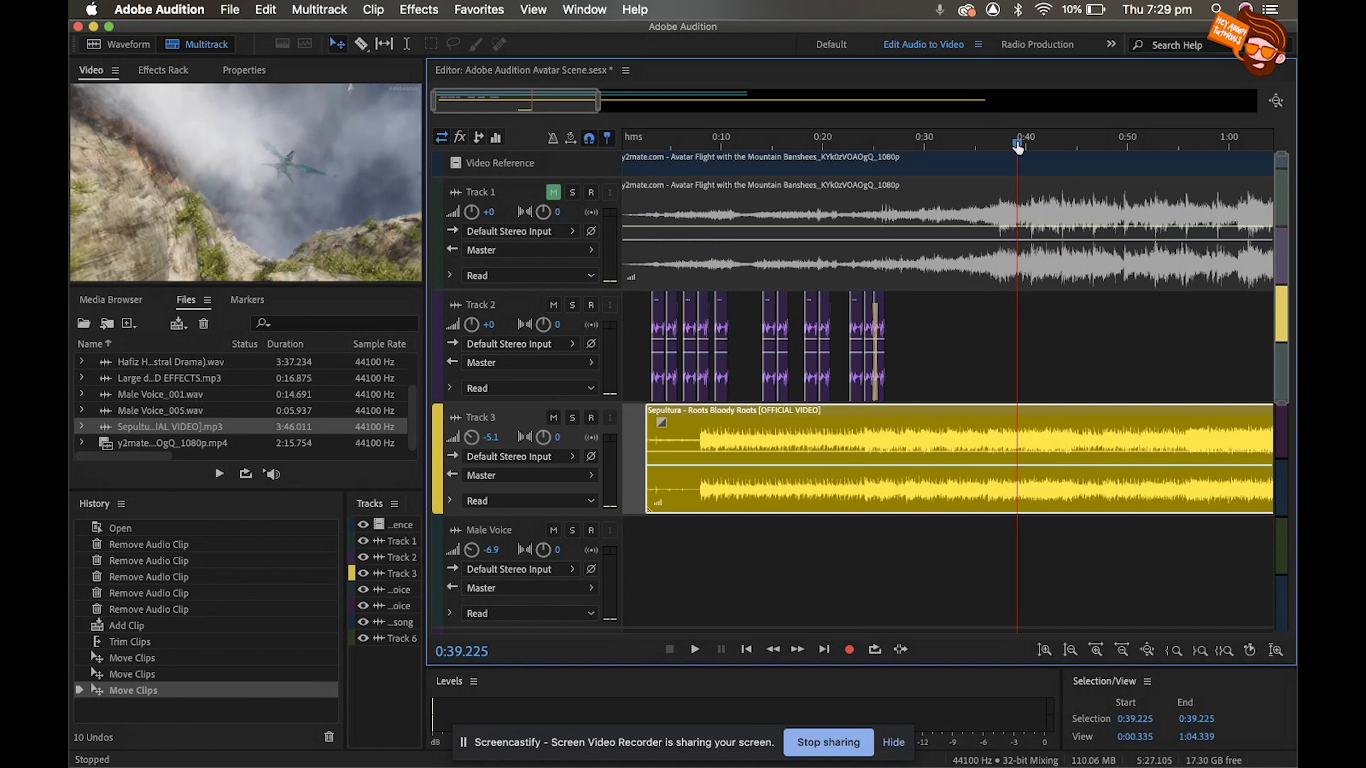
left_click_drag(1018, 146, 1196, 154)
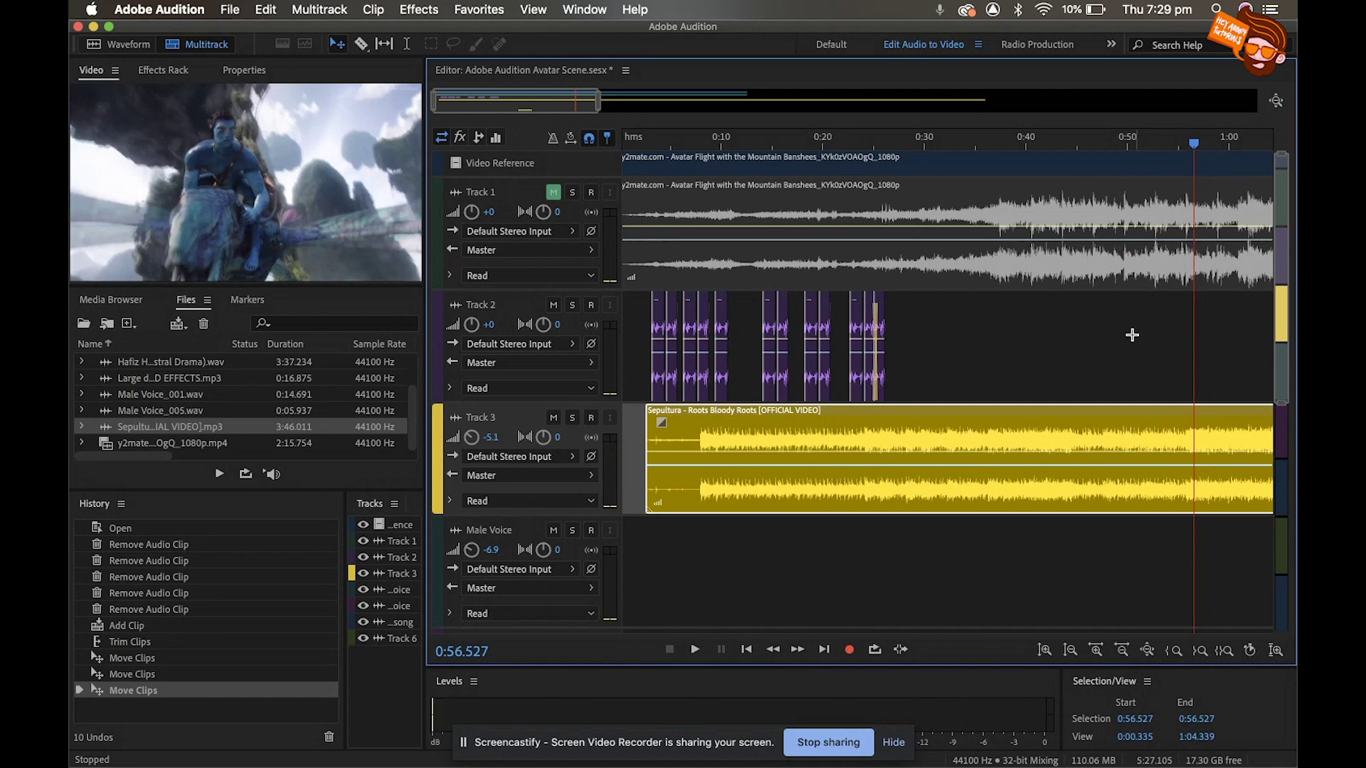
scroll(1107, 375, "right", 5)
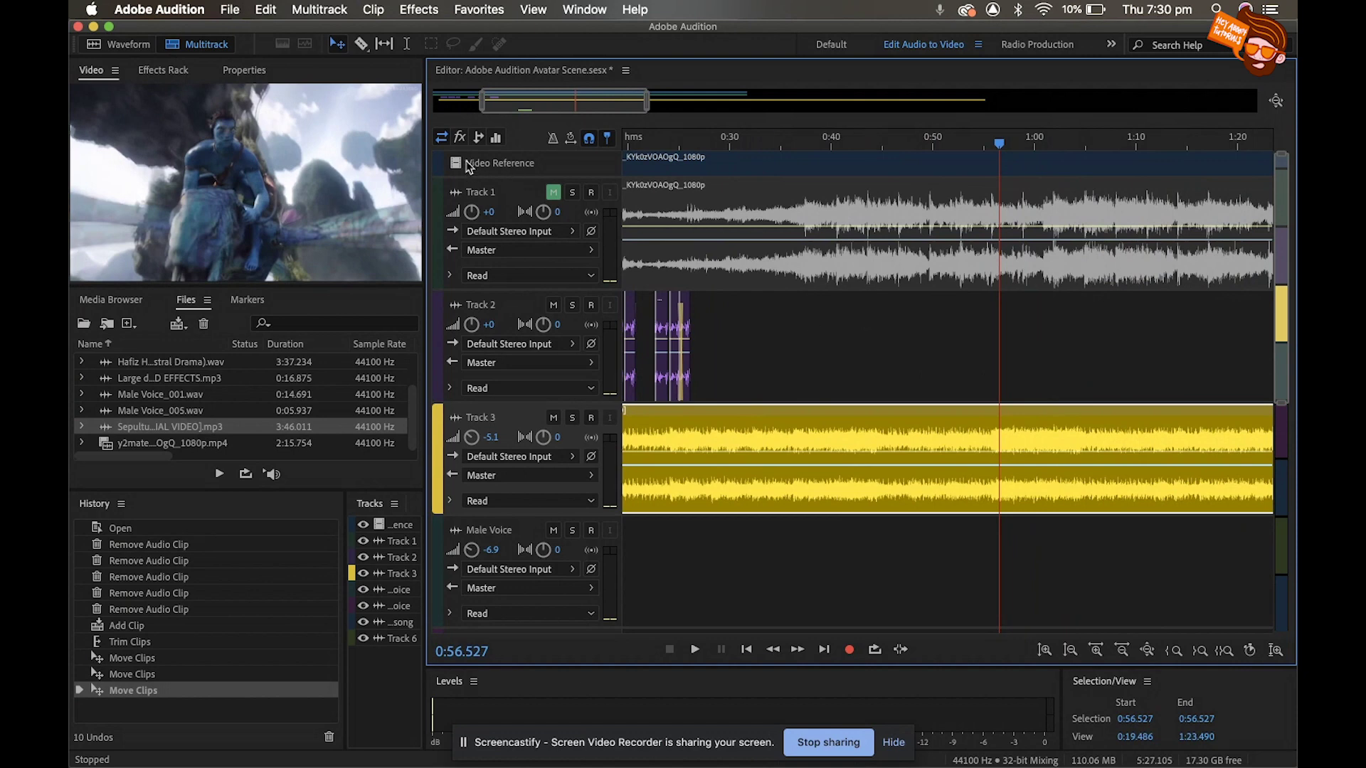
- Split the Sepultura clip at the playhead and delete the remainder of the song
left_click(361, 45)
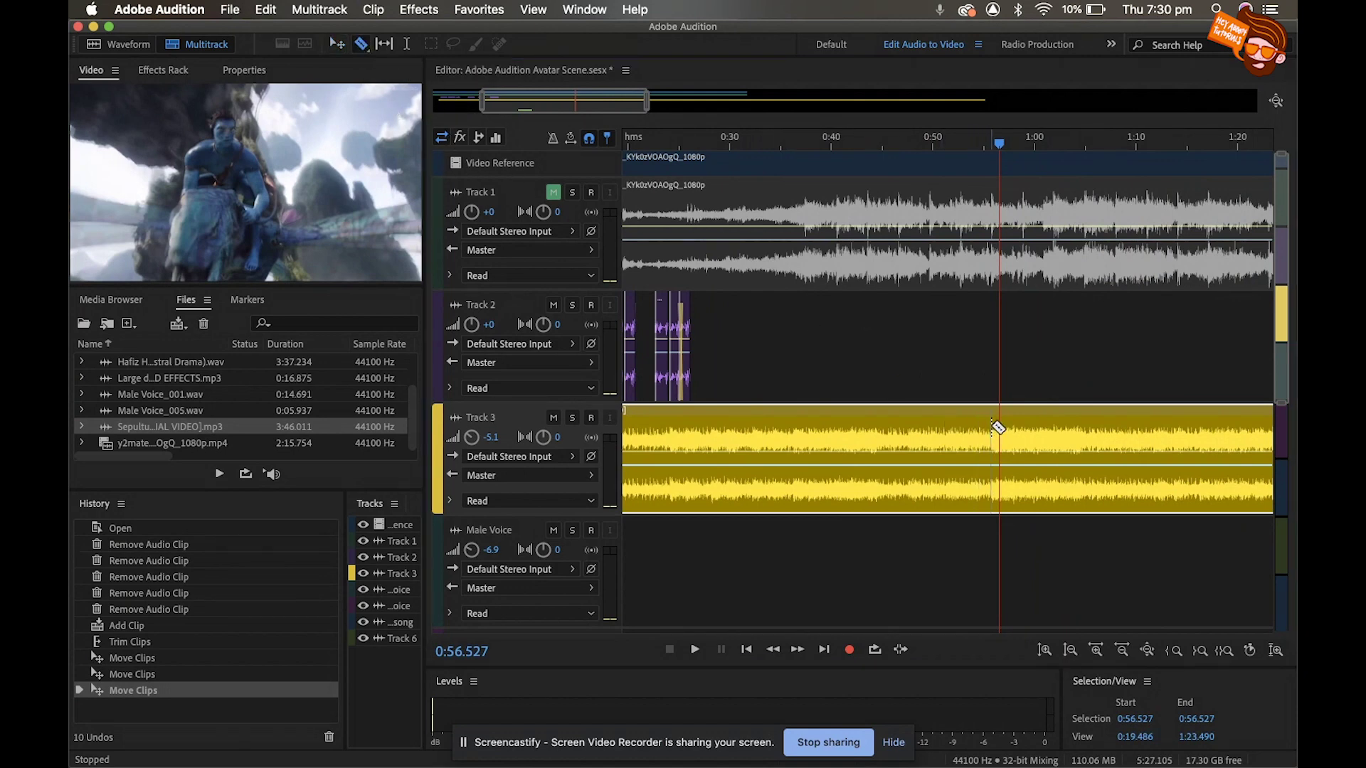
left_click(1036, 447)
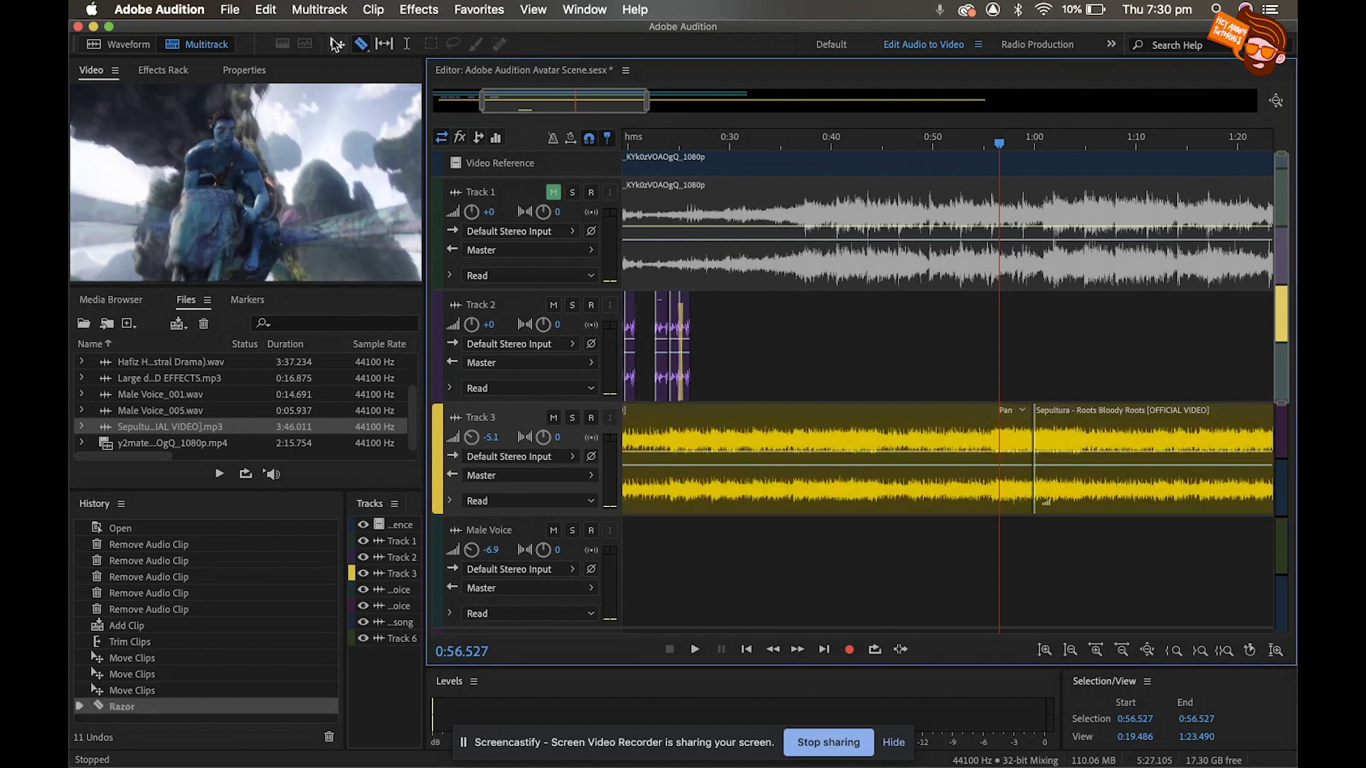
left_click(337, 44)
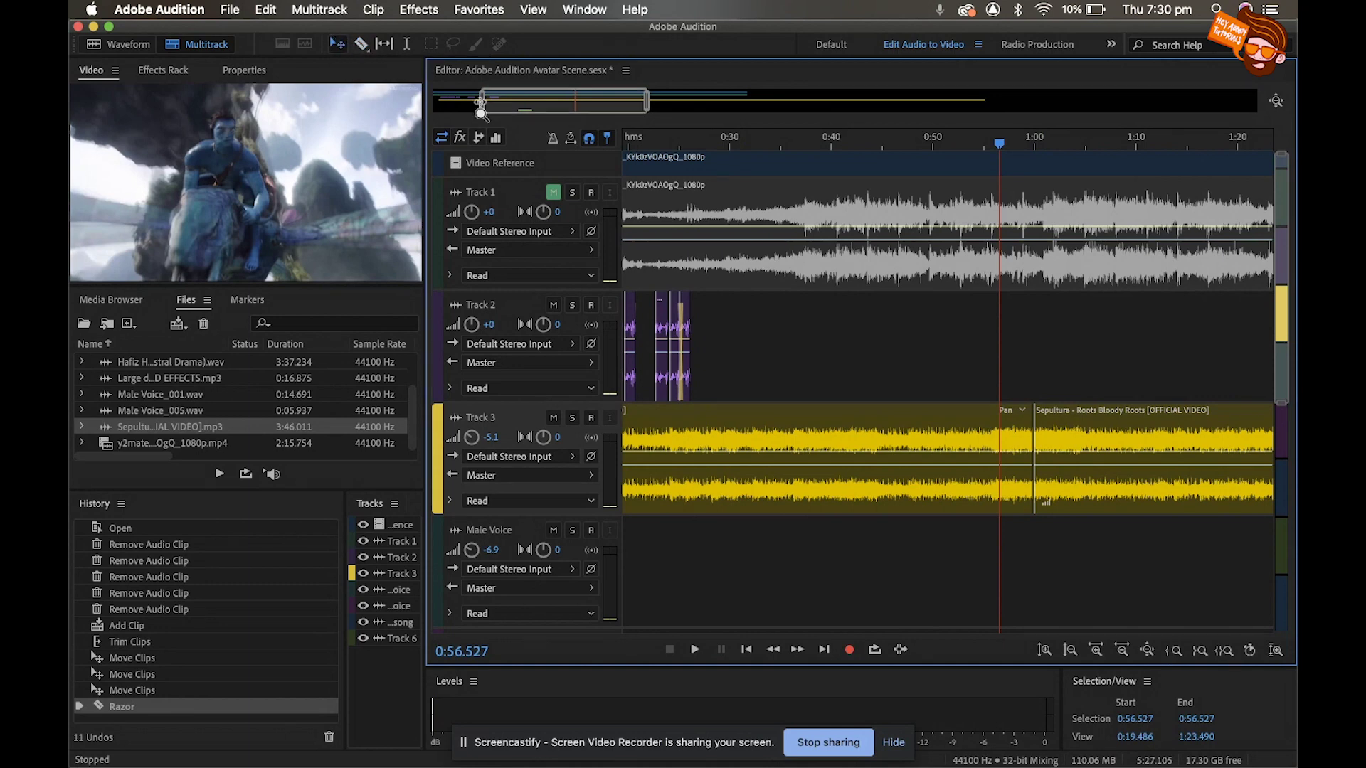
left_click(1115, 432)
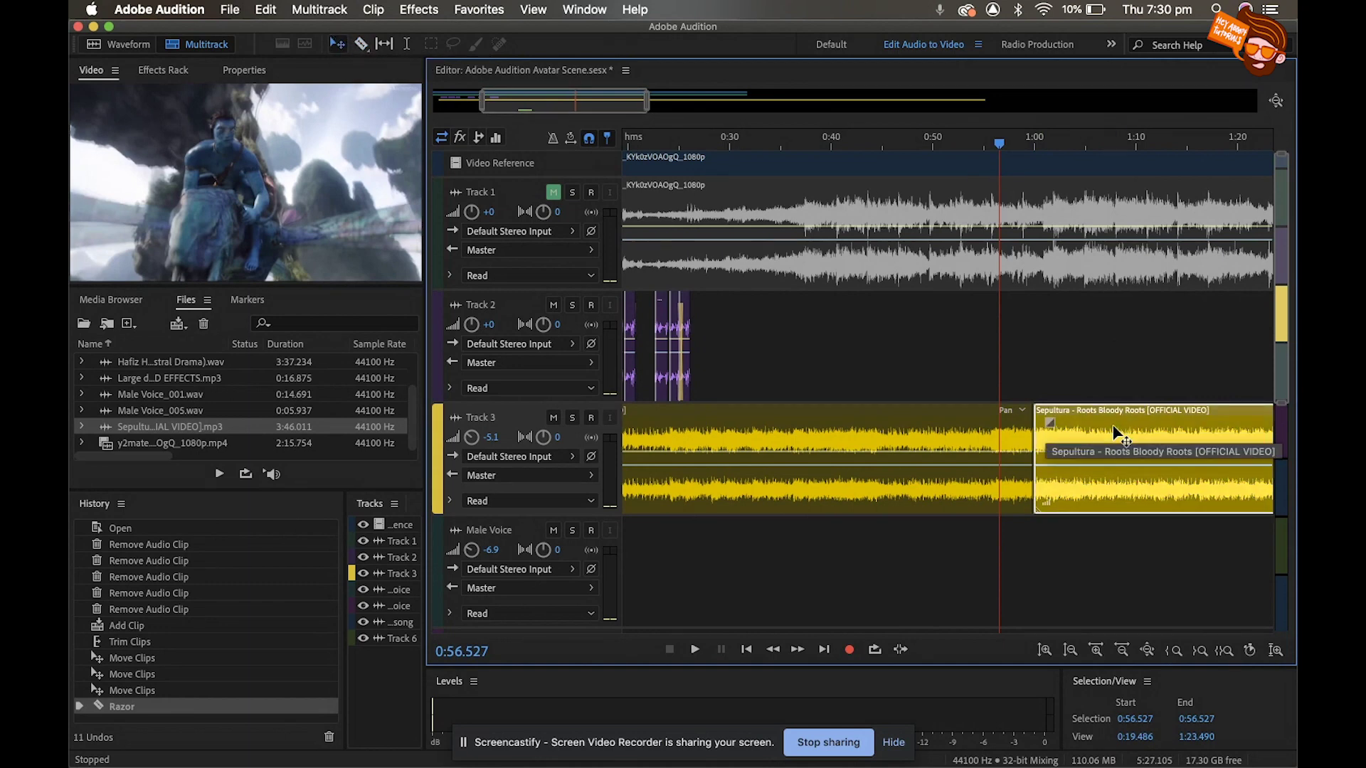
key("Delete")
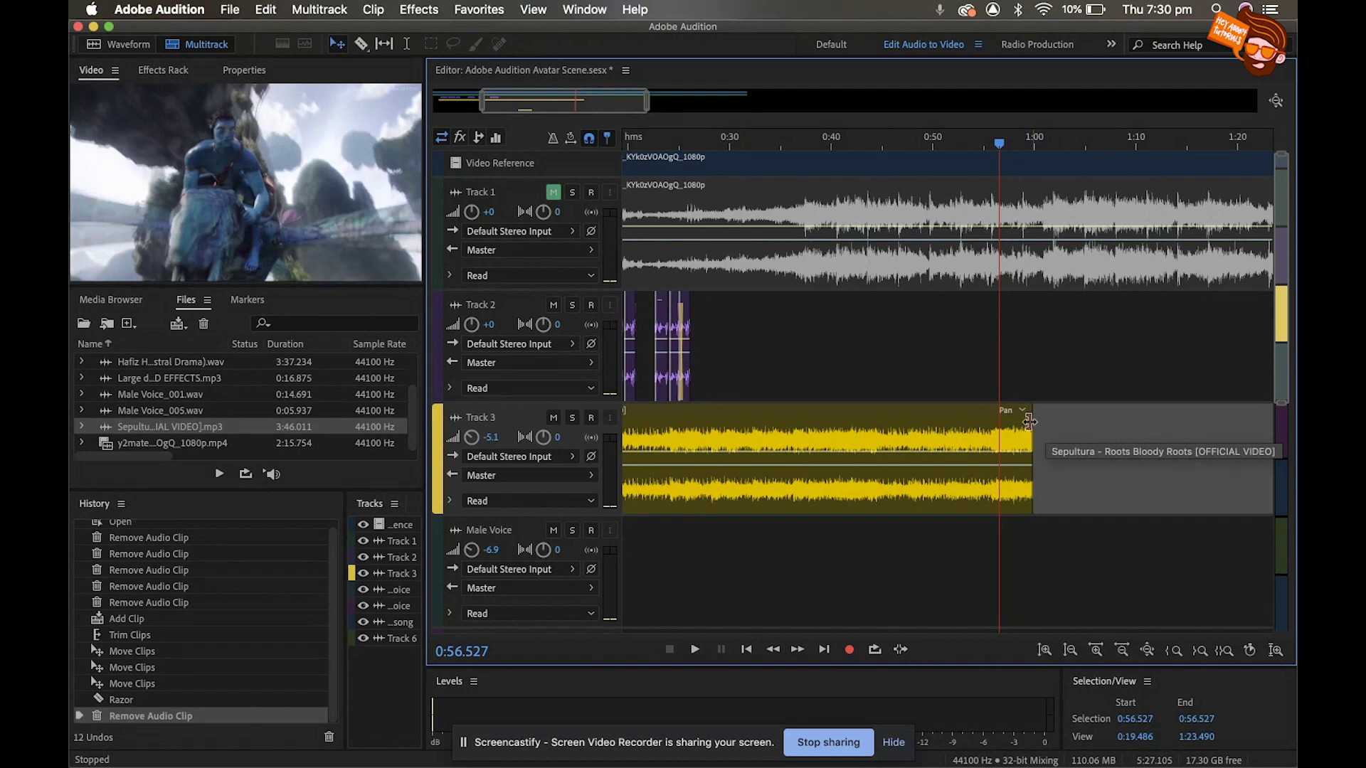
- Trim the clip's end slightly earlier, give it a long linear fade-out, and lower the window
mouse_move(1032, 427)
left_mouse_down()
mouse_move(915, 403)
mouse_move(994, 427)
mouse_move(928, 436)
mouse_move(936, 404)
left_mouse_up()
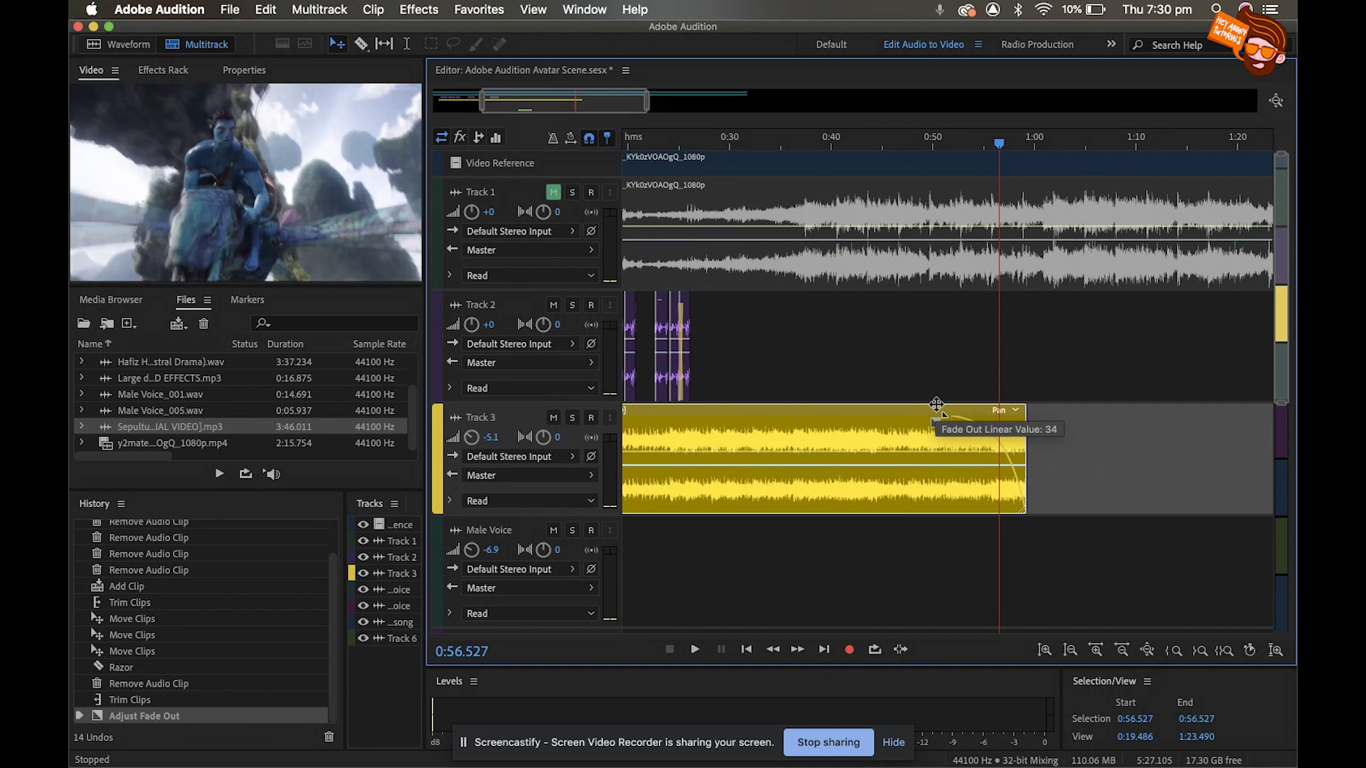
left_click_drag(936, 404, 912, 434)
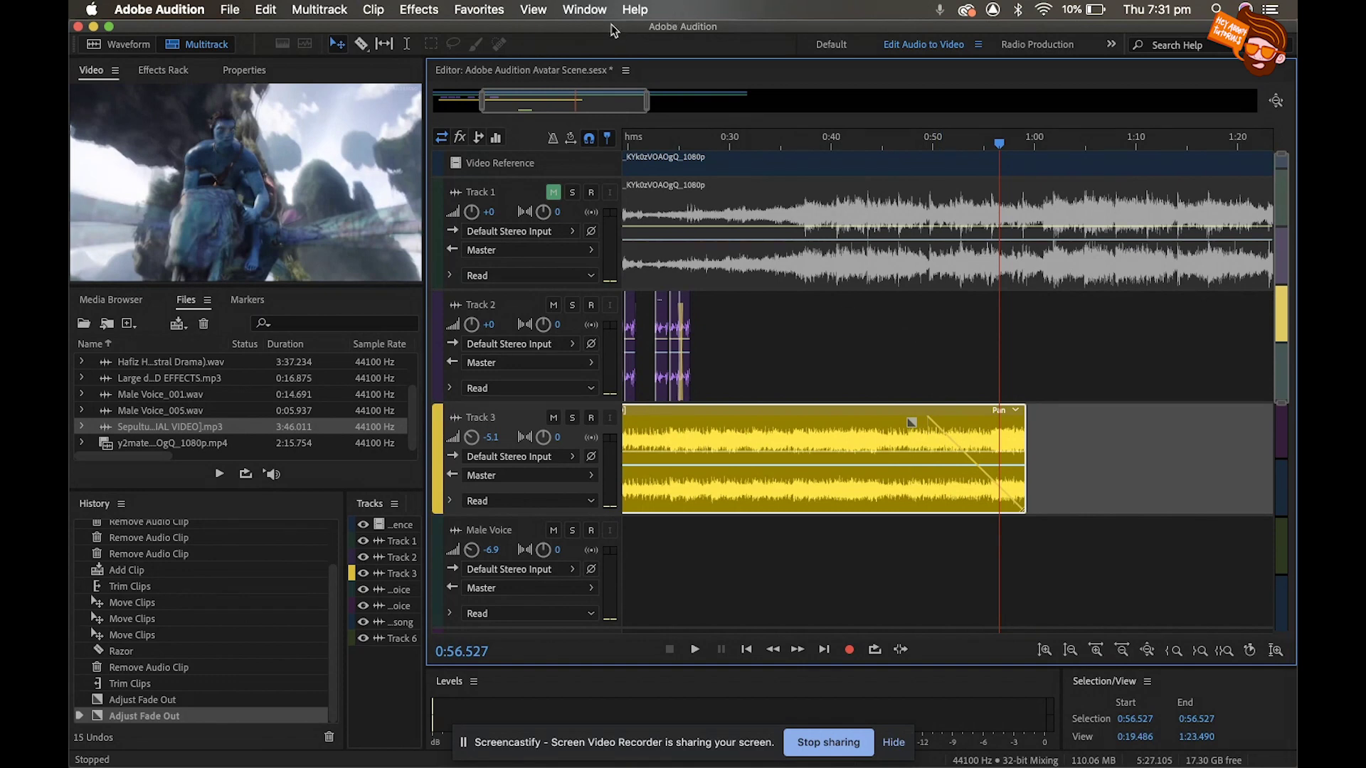
left_click_drag(610, 31, 585, 701)
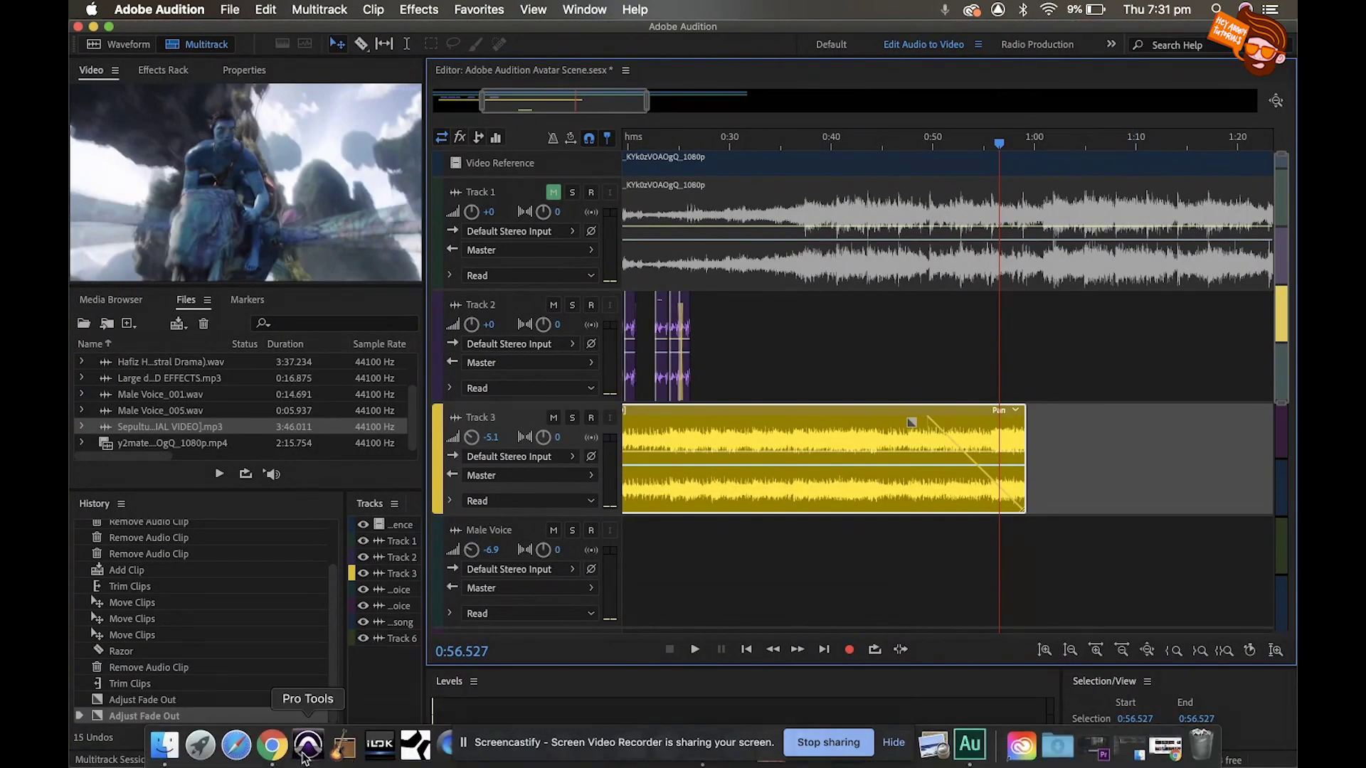
- Search YouTube for 'hafiz' to find the Hafiz Hais - Hero orchestral video
left_click(276, 744)
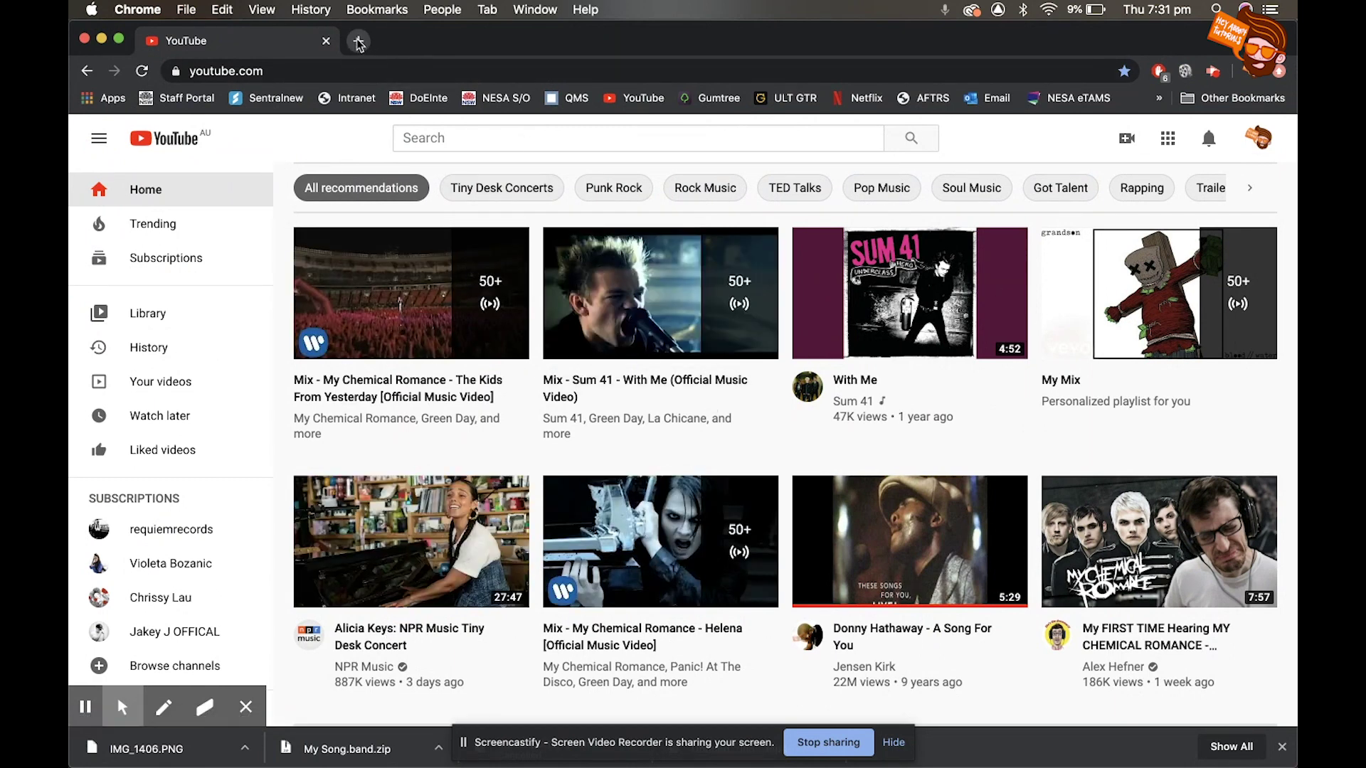
left_click(428, 137)
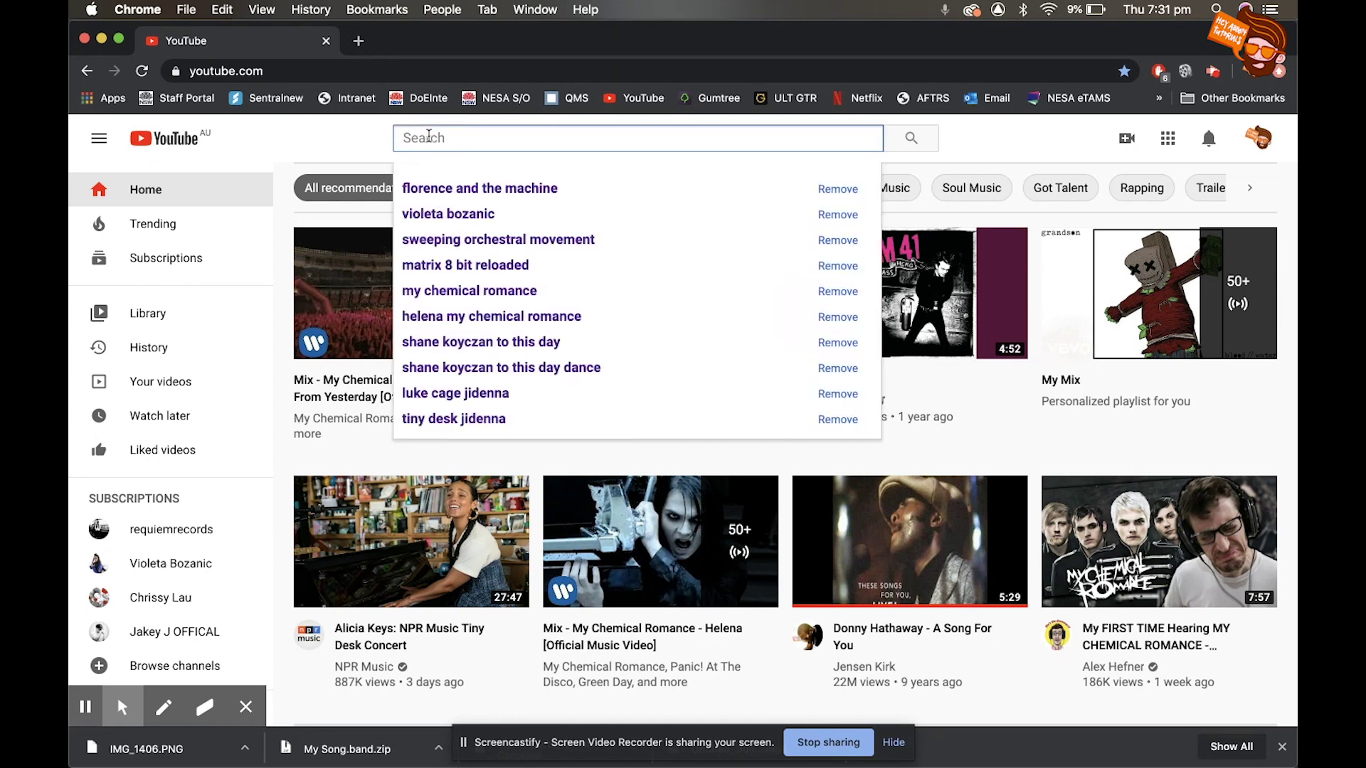
type("hafiz")
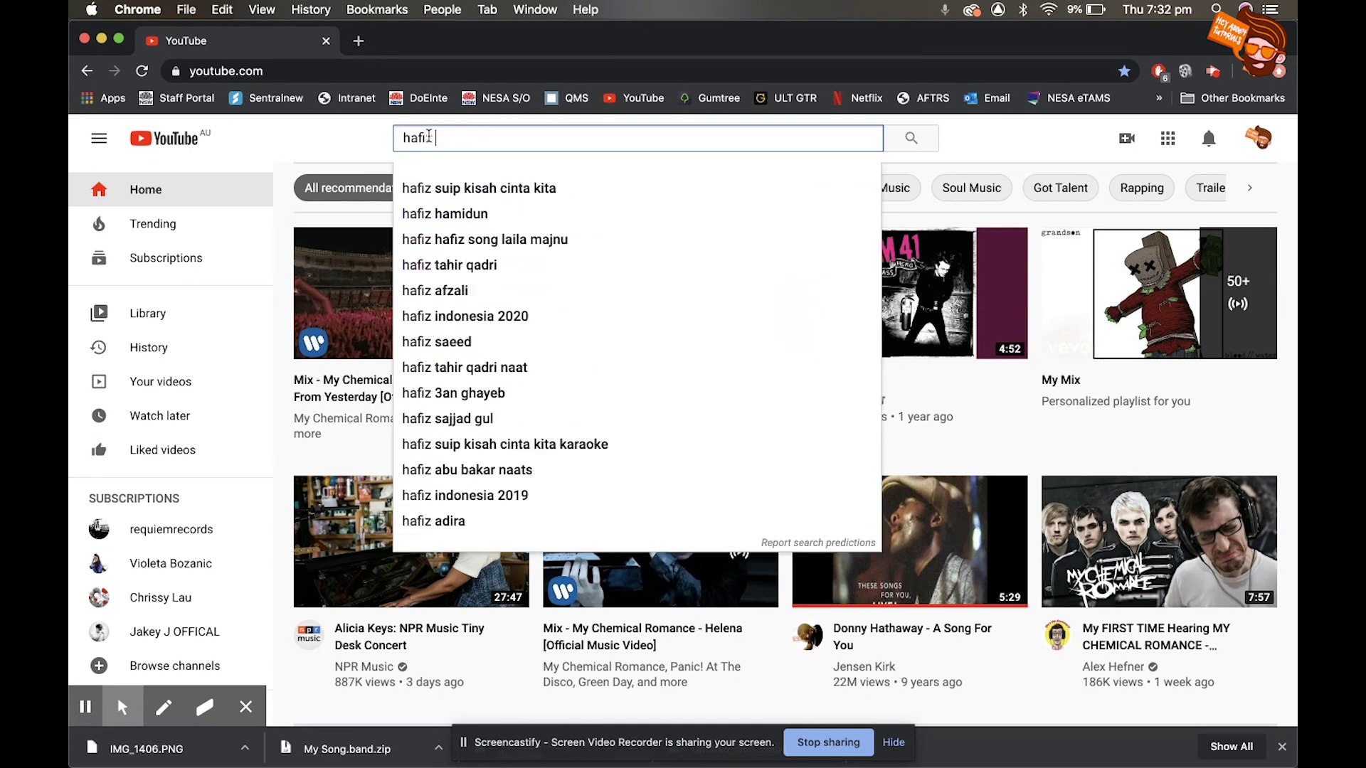
key("Return")
scroll(552, 292, "down", 5)
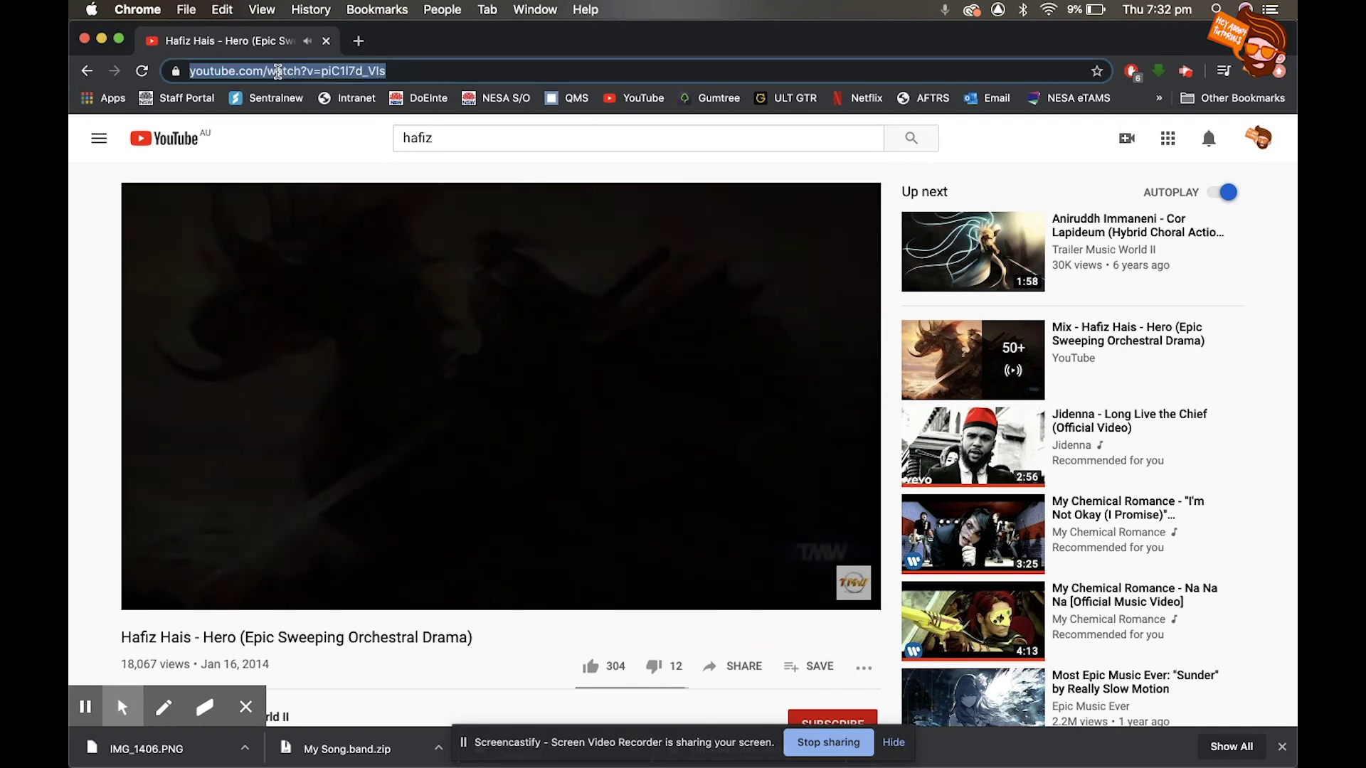
- Search Google for 'Youtube to mp3' in a new tab and open ytmp3.cc
left_click(359, 40)
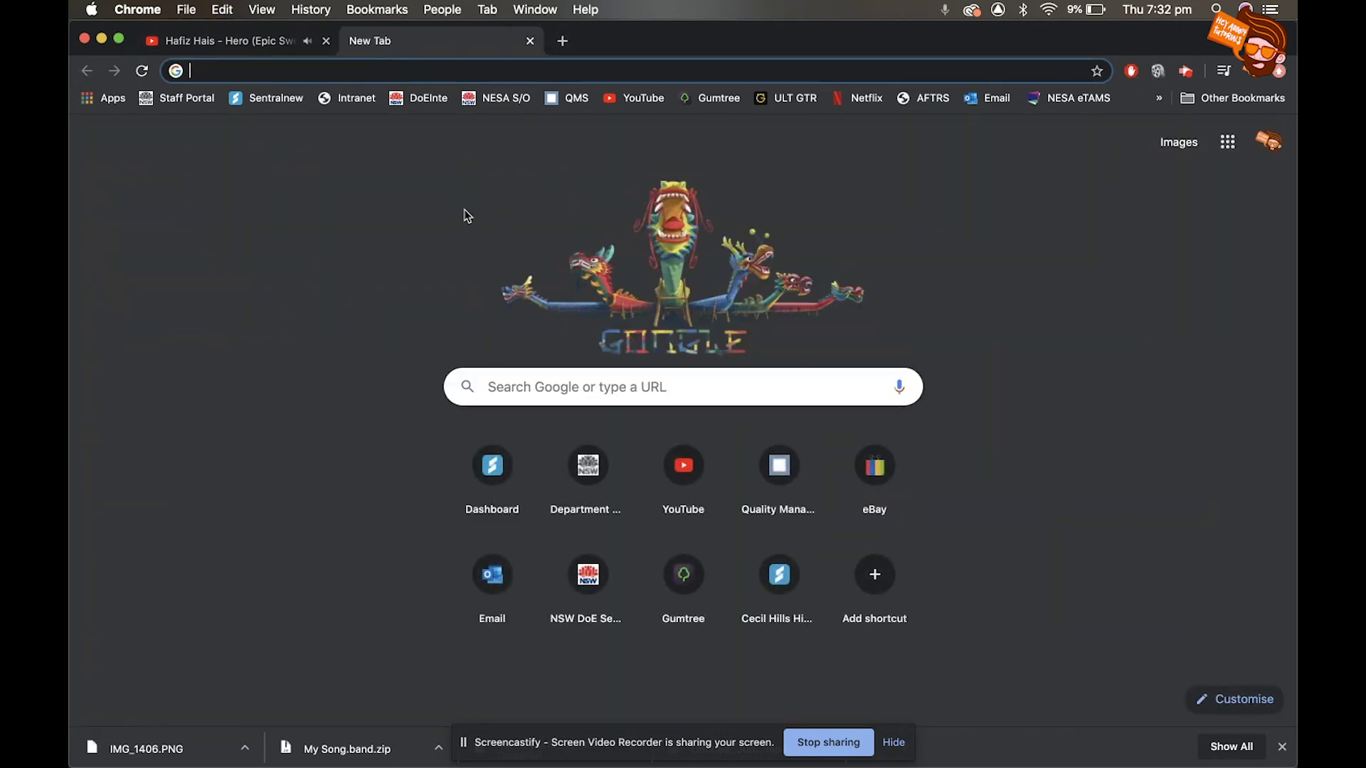
type("Youtube to mp3")
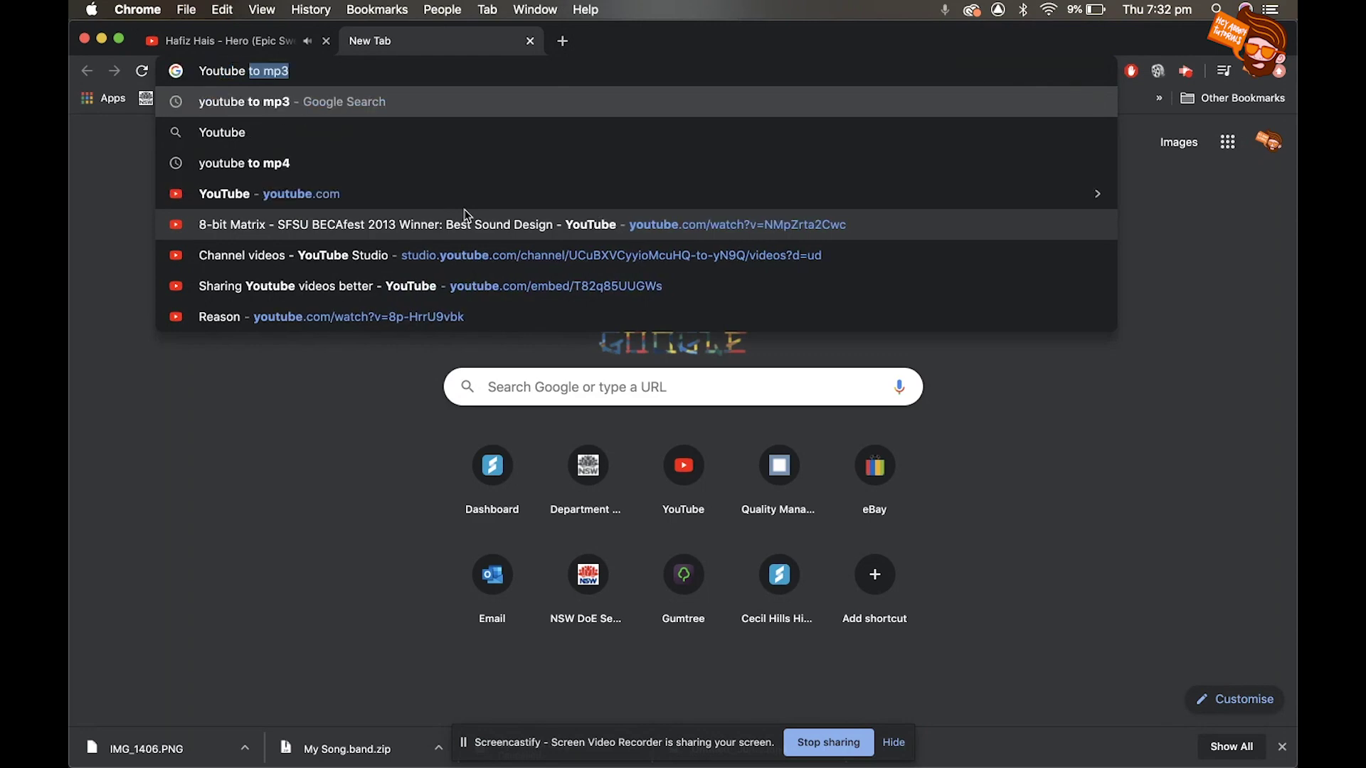
key("Return")
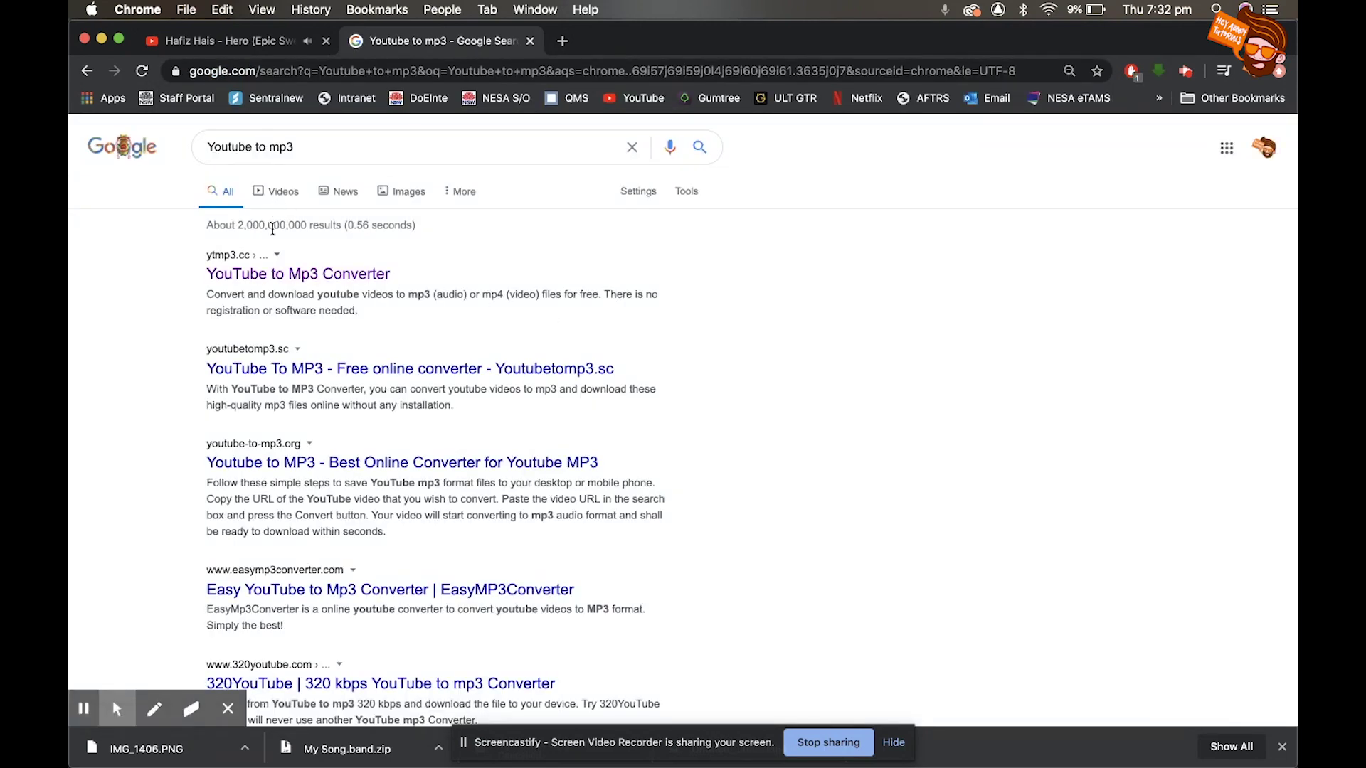
left_click(272, 274)
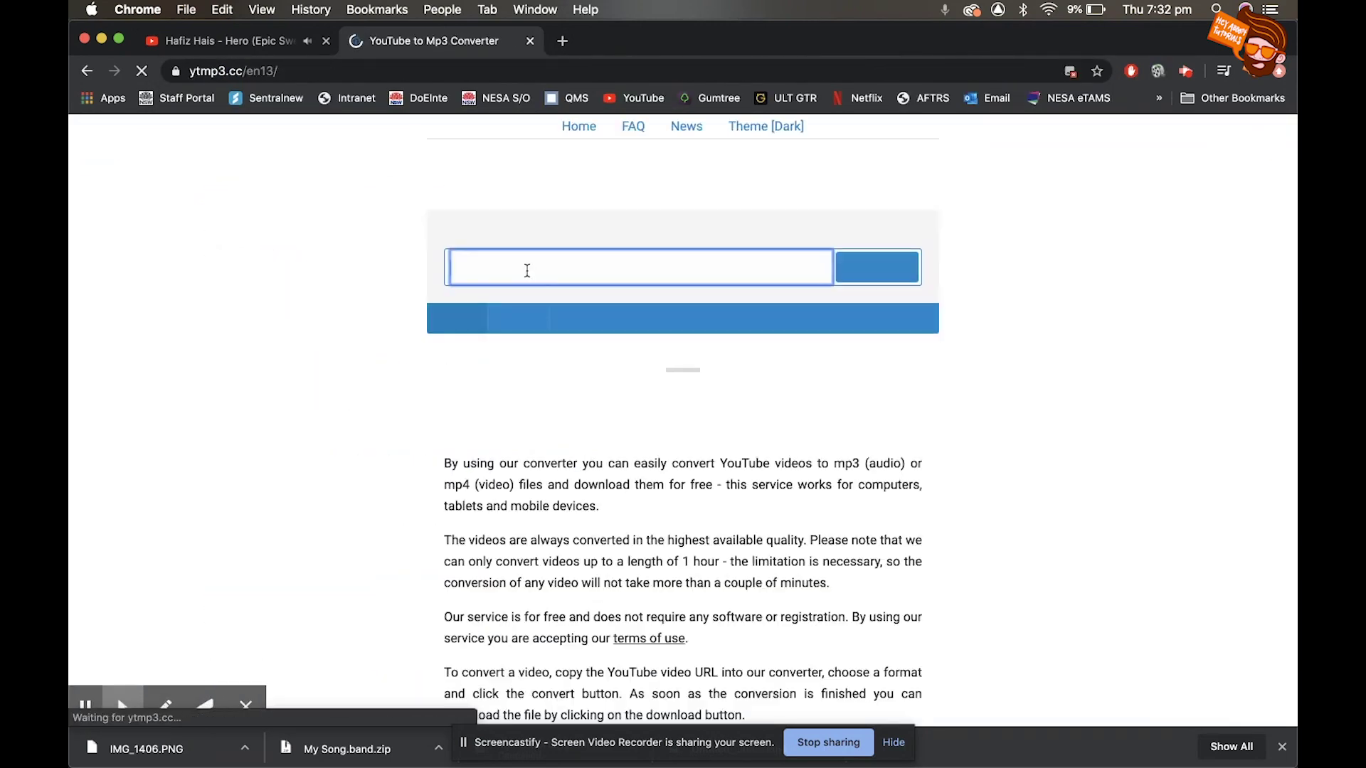
- Paste the Hero video URL, convert it to mp3, download it, and show all downloads
left_click(513, 268)
key("super+v")
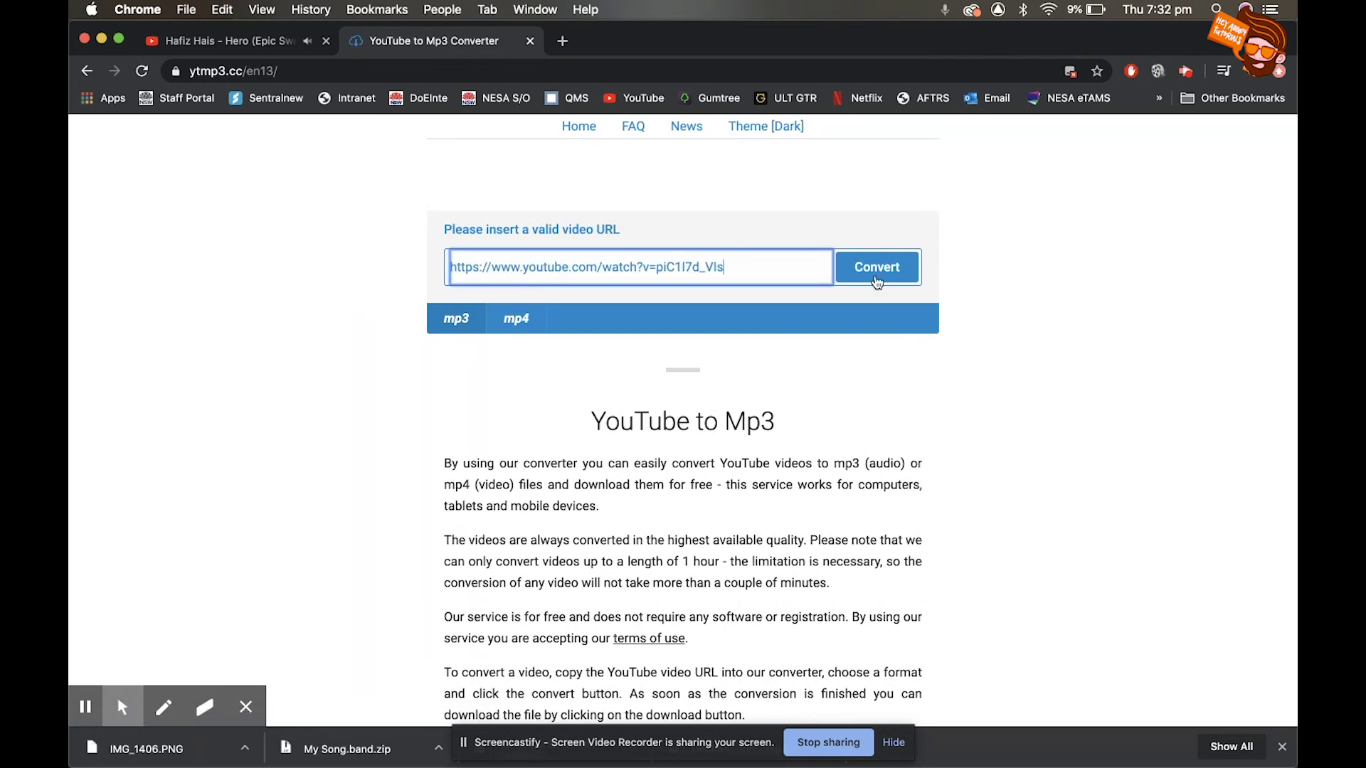
left_click(877, 275)
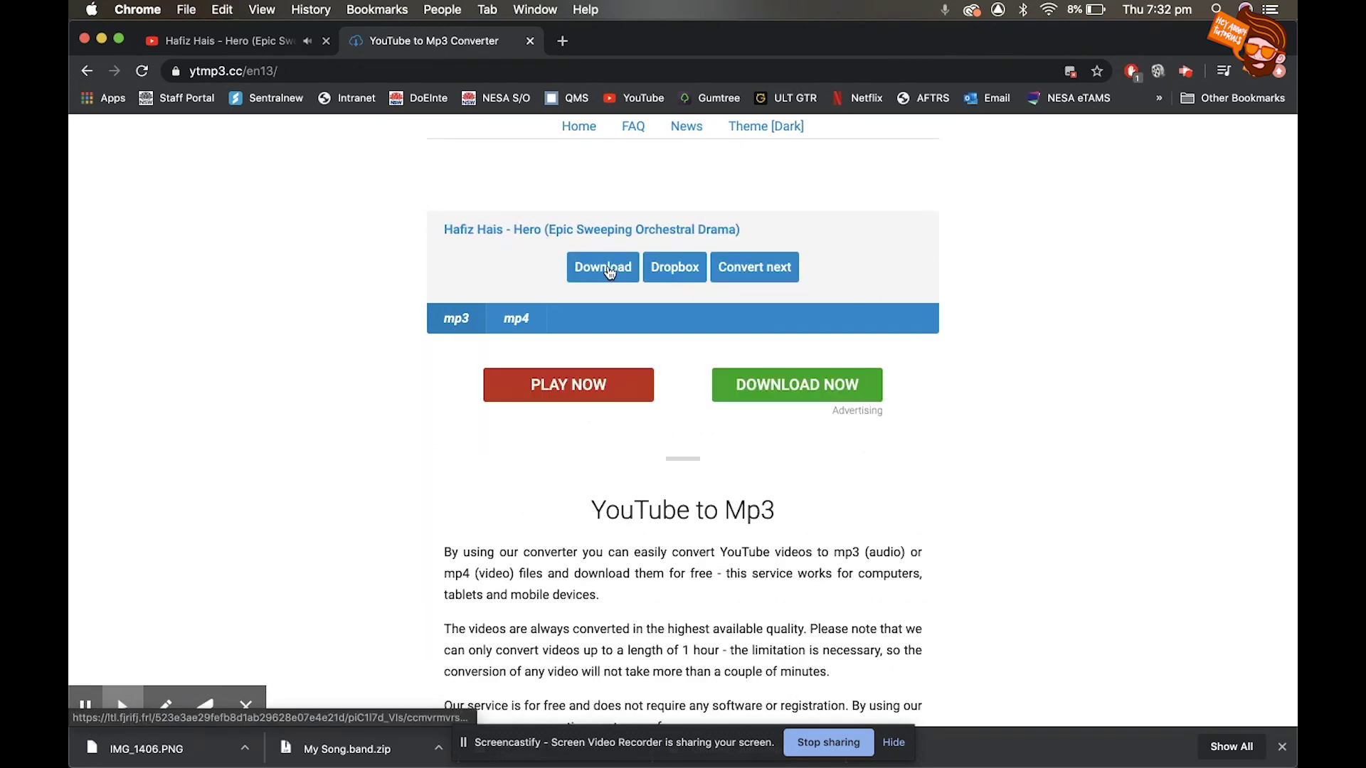
left_click(609, 272)
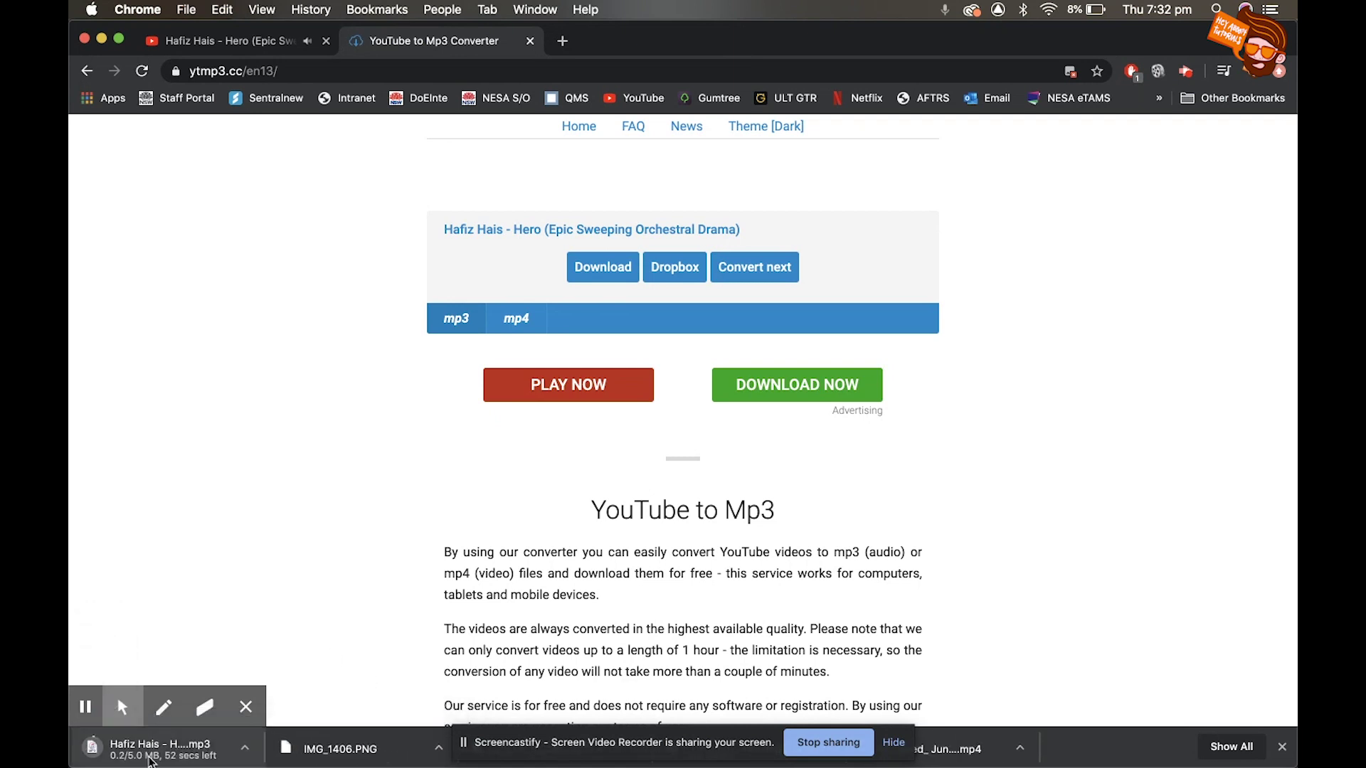
left_click(1225, 748)
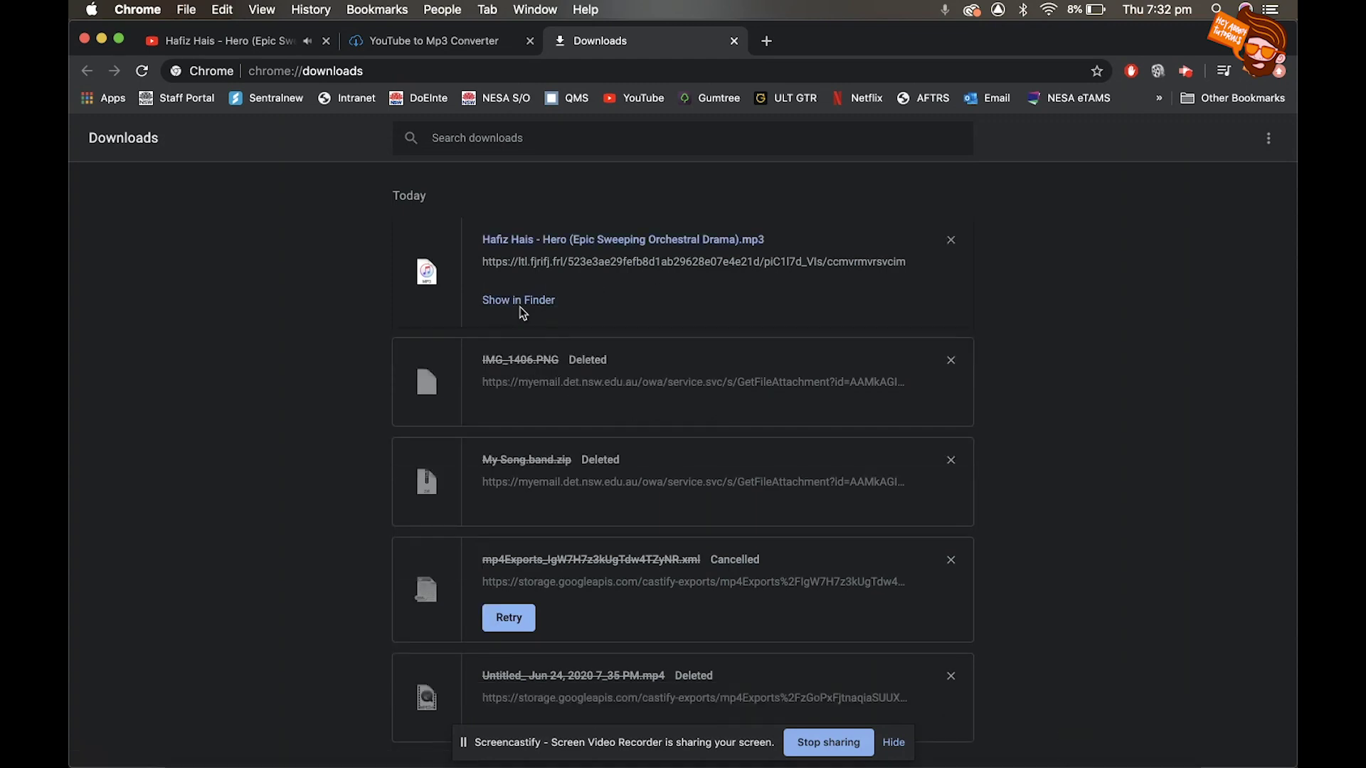
- Move the downloaded Hafiz Hais - Hero mp3 from the Downloads folder onto the desktop
left_click(518, 300)
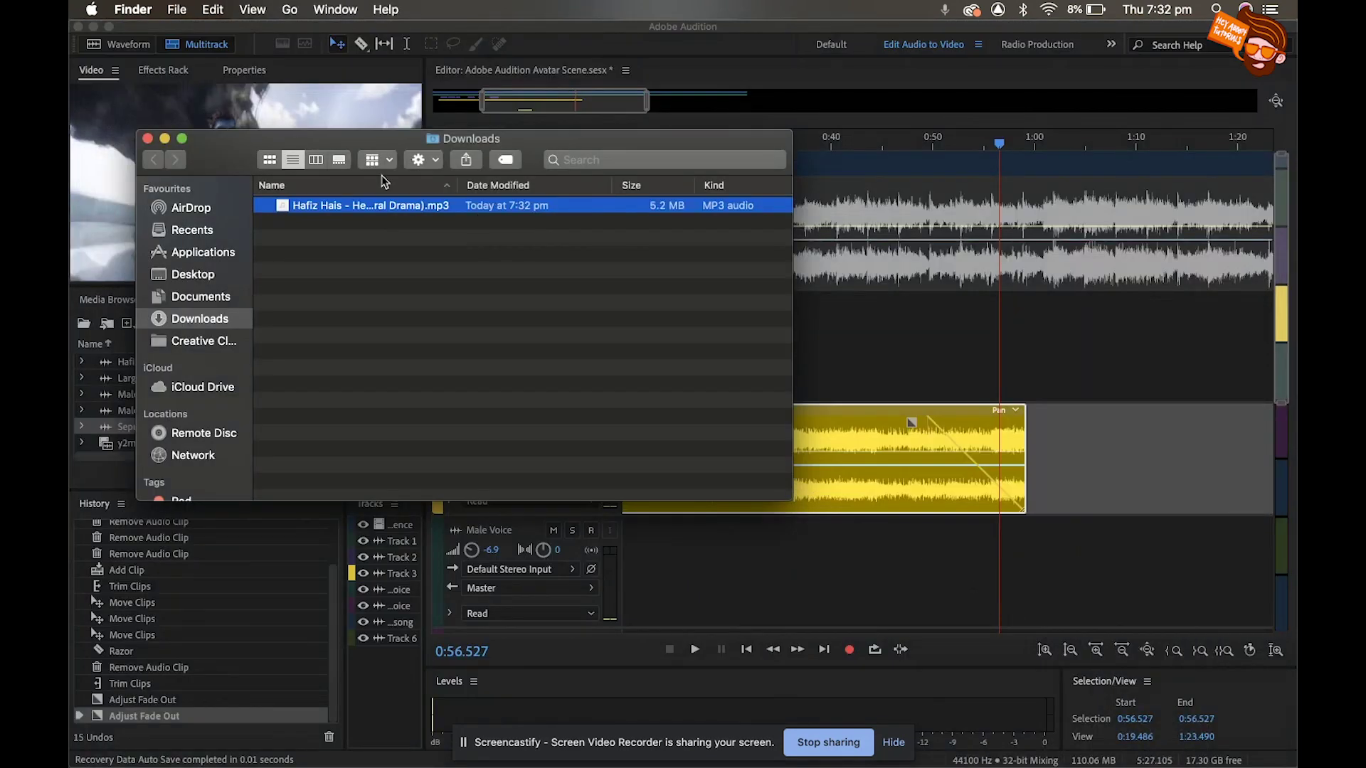
key("super+alt+h")
left_click_drag(323, 207, 975, 125)
left_click(147, 139)
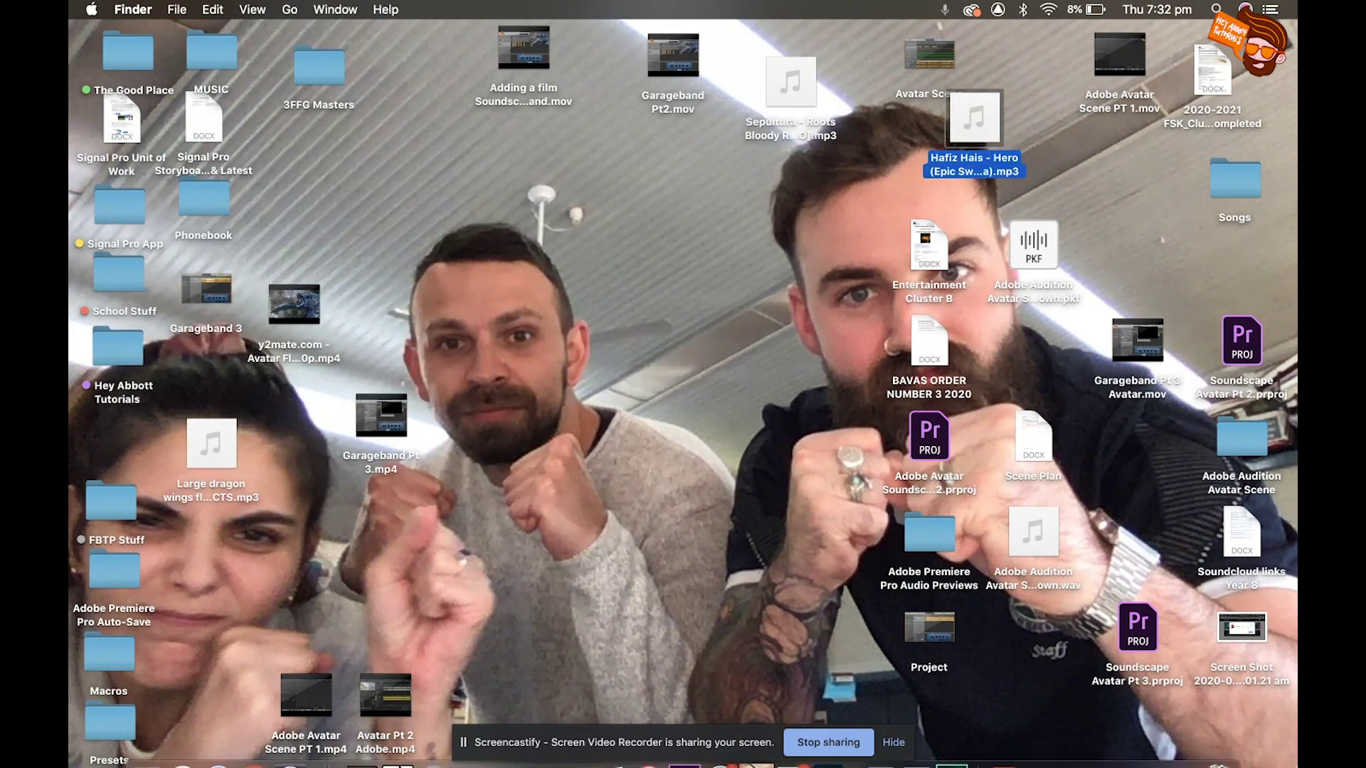
- Close the video and downloads tabs, minimise Chrome, and restore the Audition session
left_click(1178, 747)
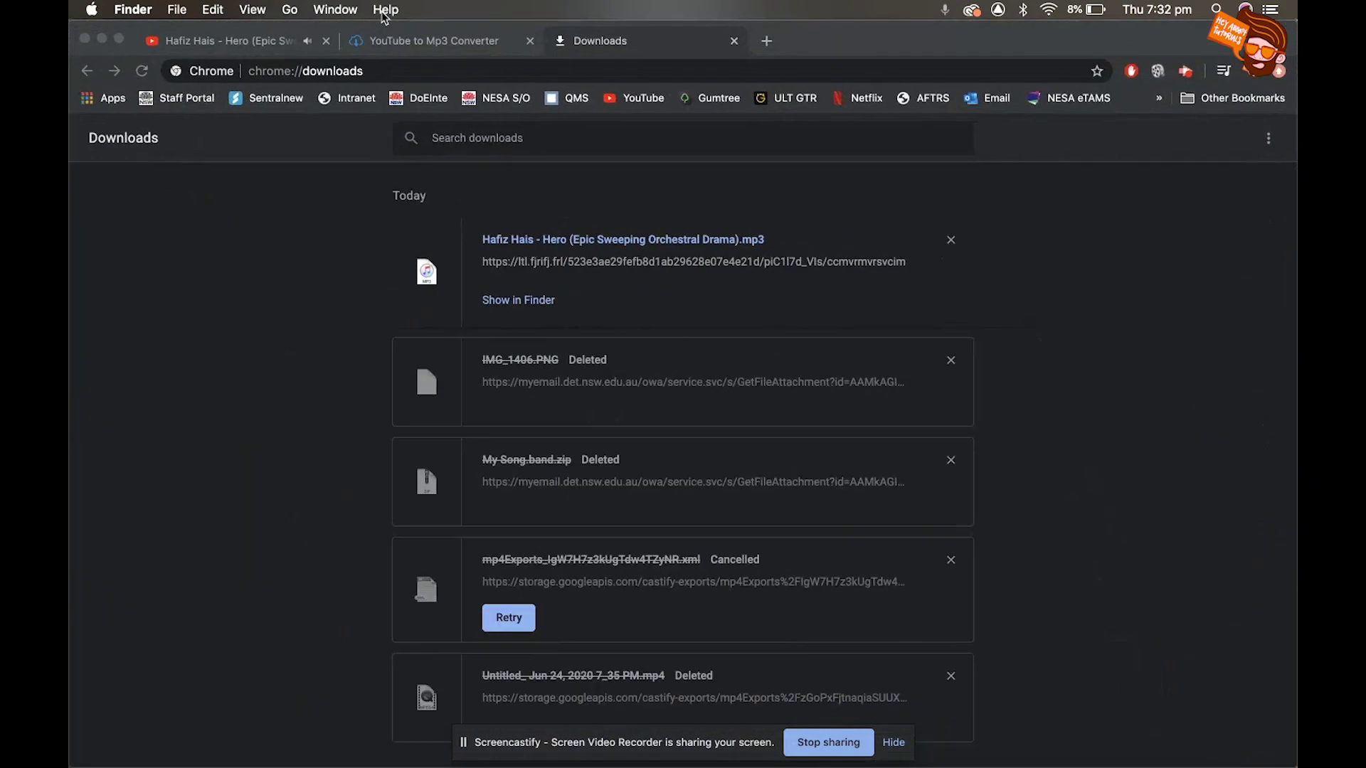
left_click(326, 41)
left_click(530, 41)
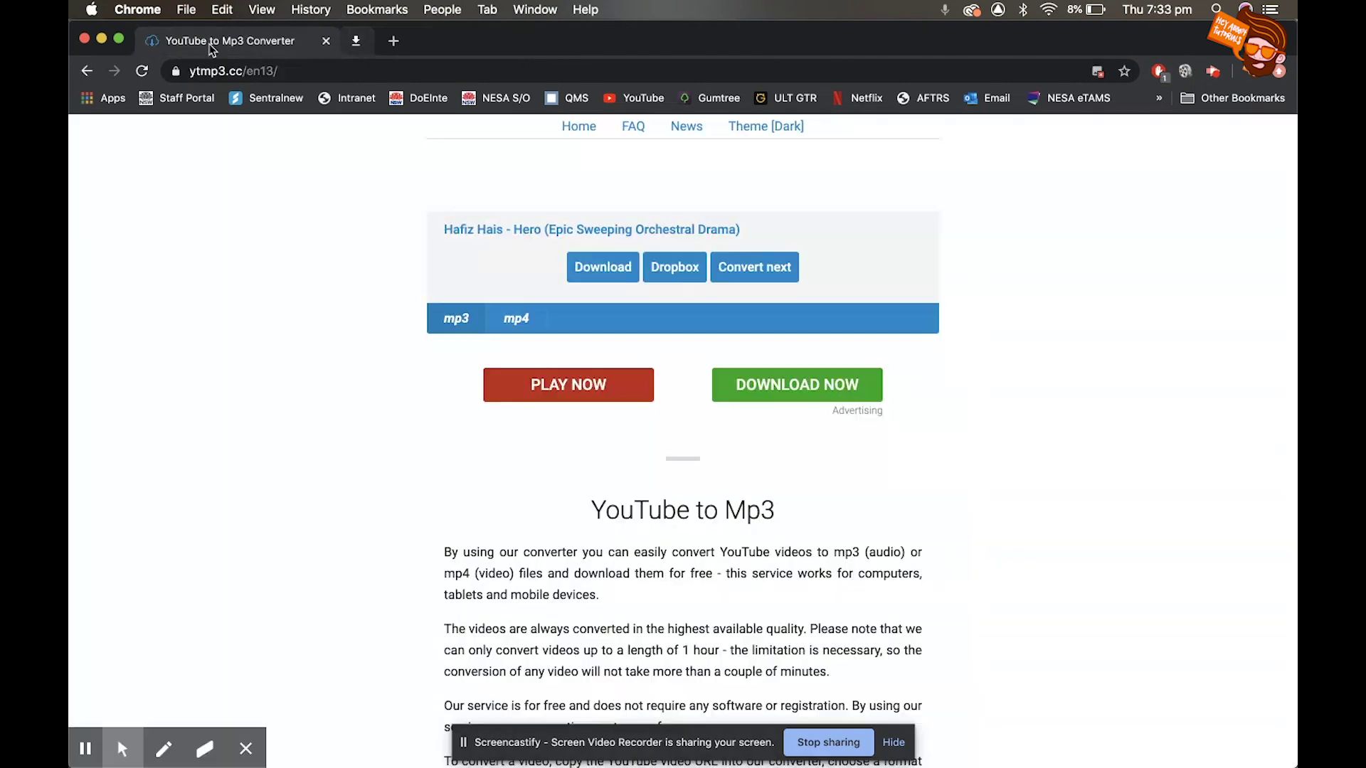
left_click(103, 39)
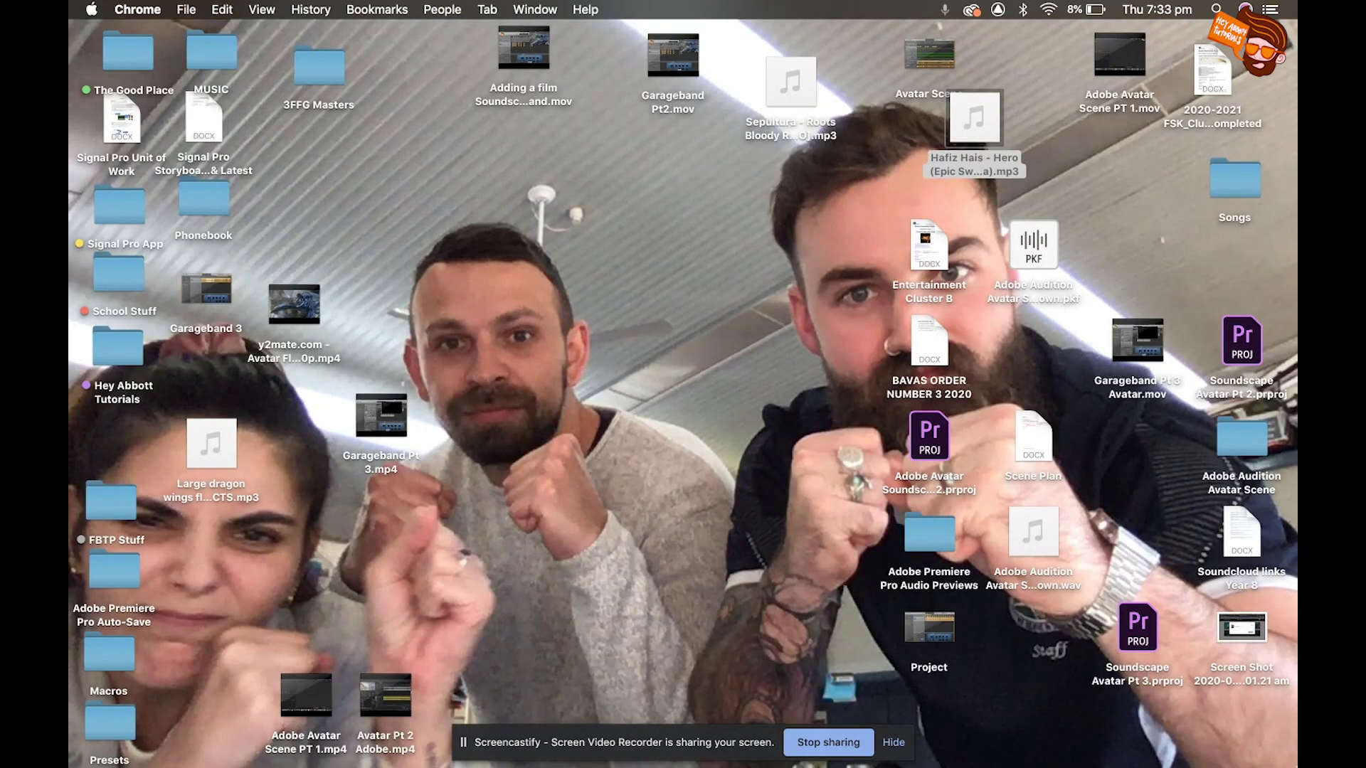
left_click(1167, 745)
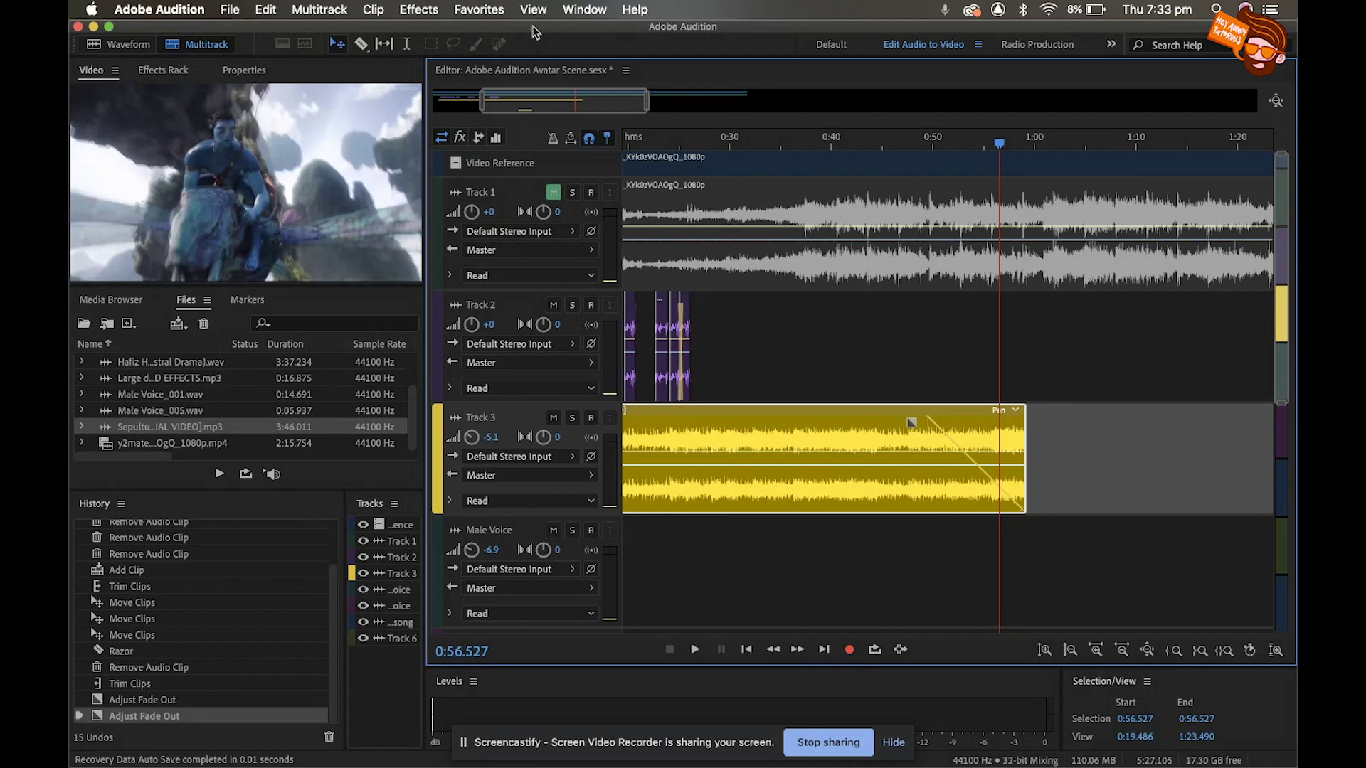
- Move the Love song track under Track 3 and drop the Hafiz Hais - Hero song onto Male Voice near 0:50
left_click_drag(534, 27, 533, 287)
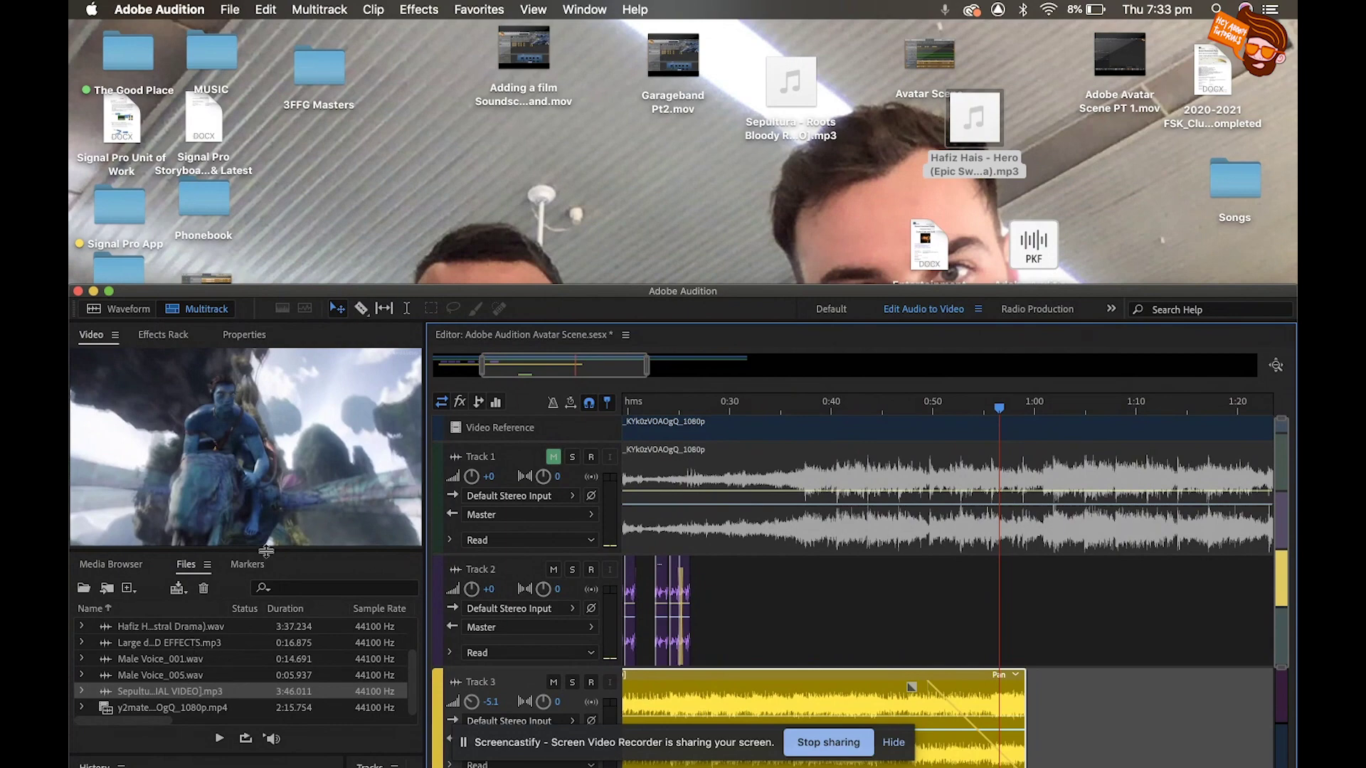
left_click_drag(493, 295, 491, 29)
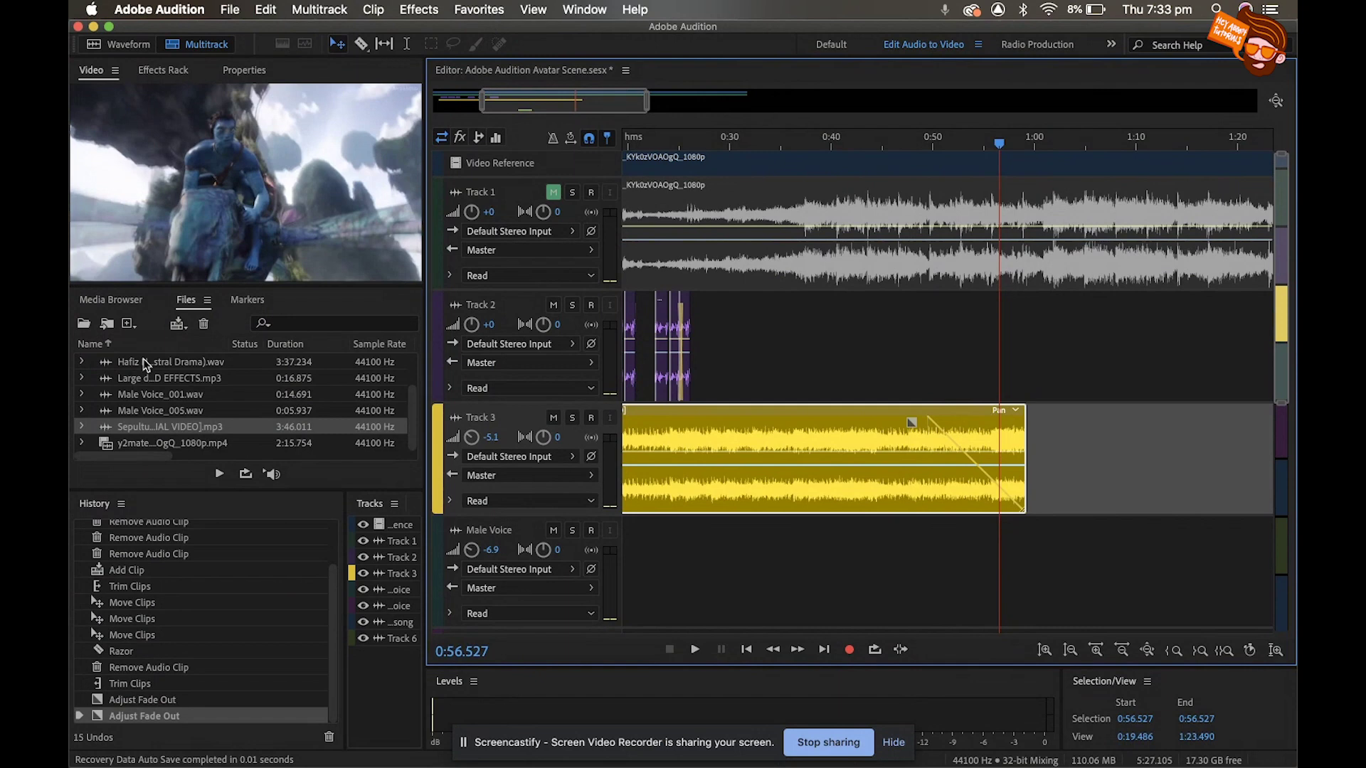
scroll(547, 507, "down", 5)
left_click(520, 493)
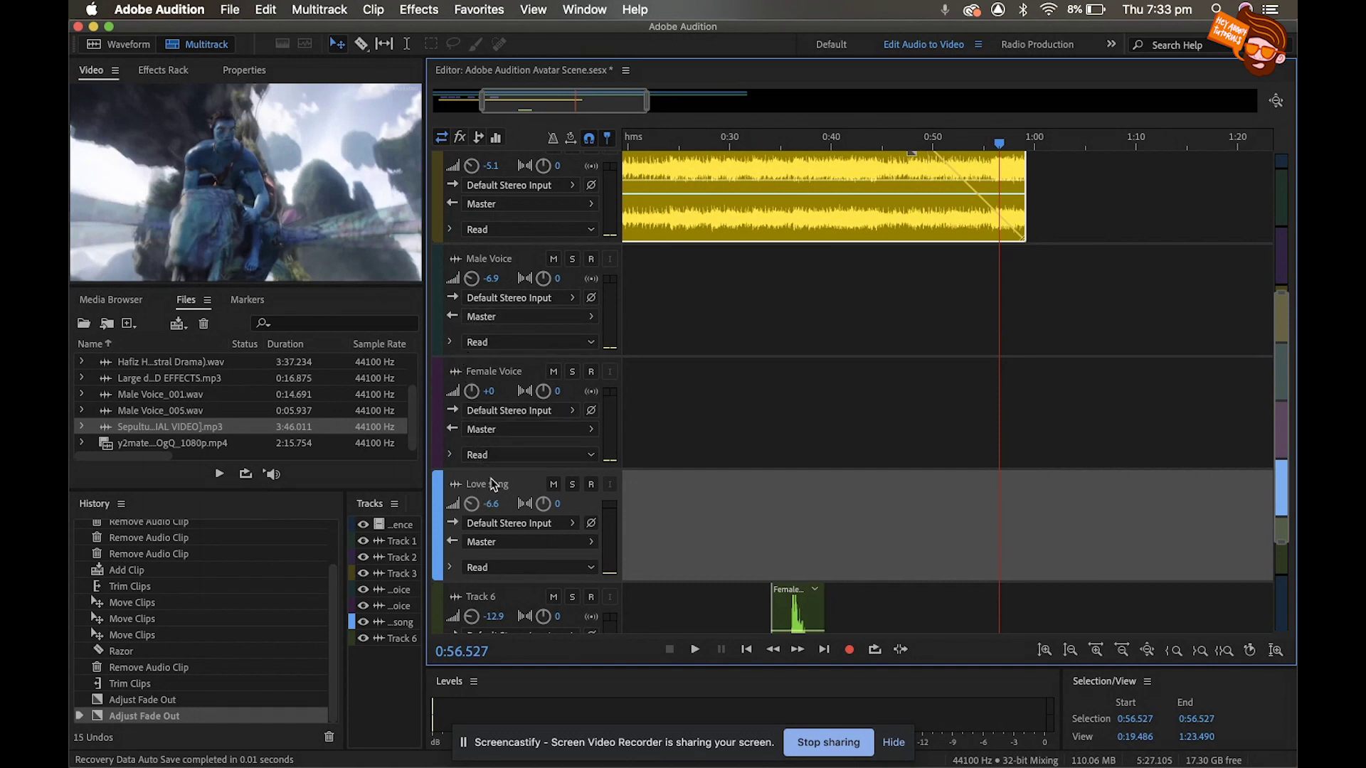
left_click_drag(438, 499, 432, 264)
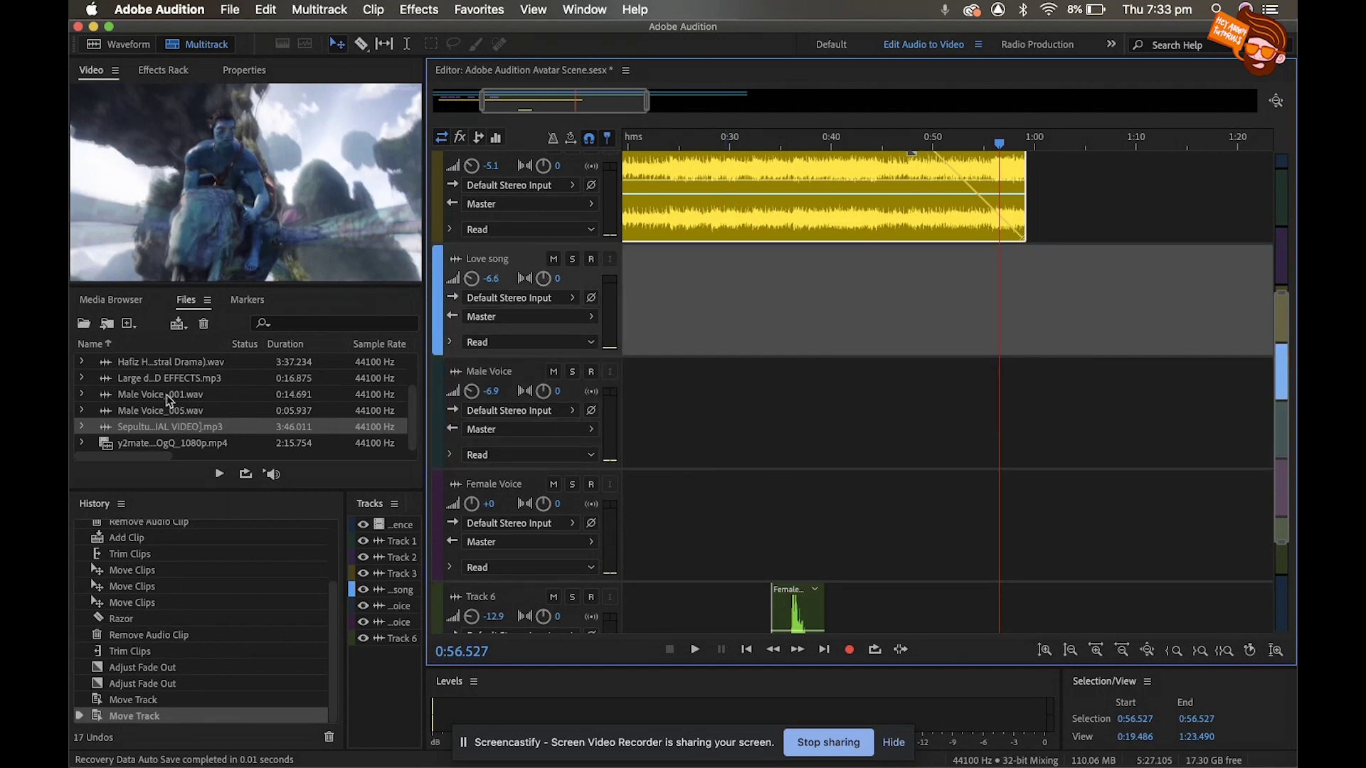
left_click_drag(146, 364, 930, 409)
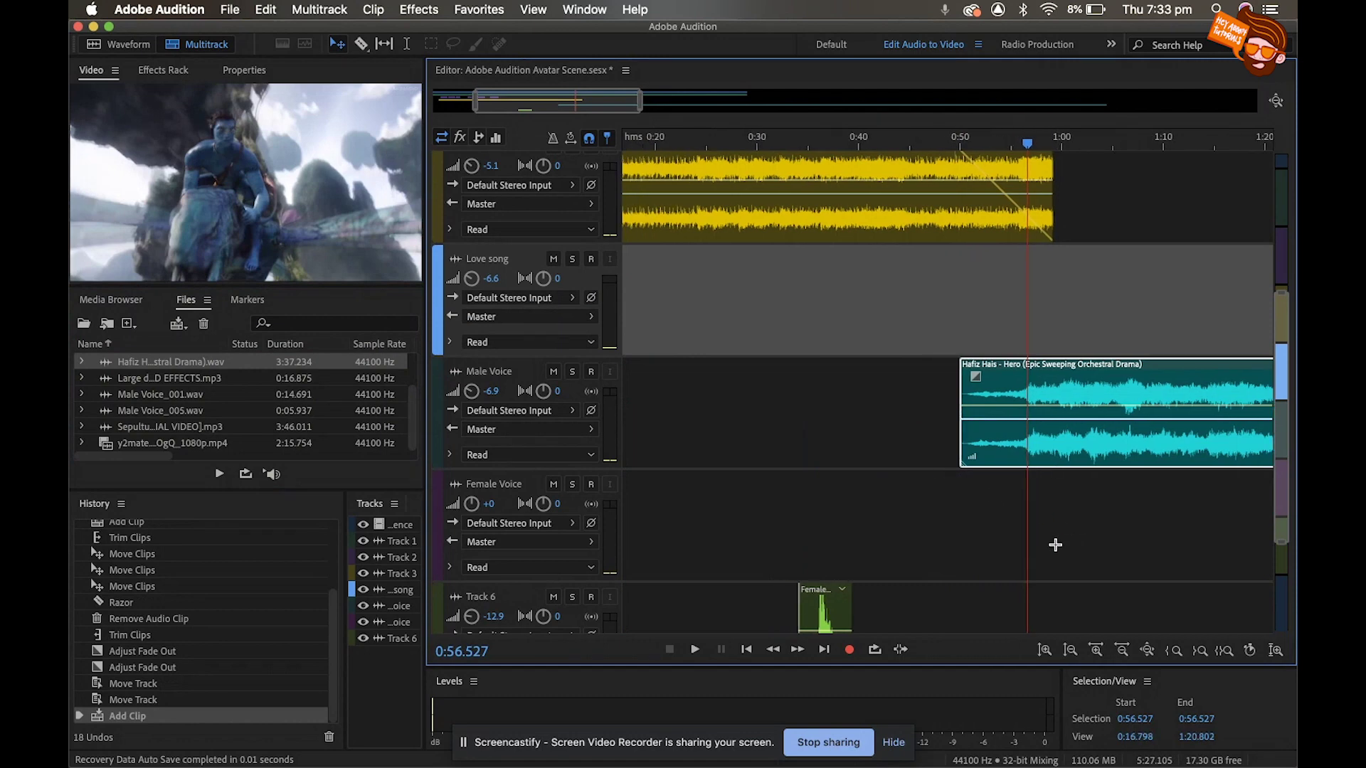
left_click(804, 602)
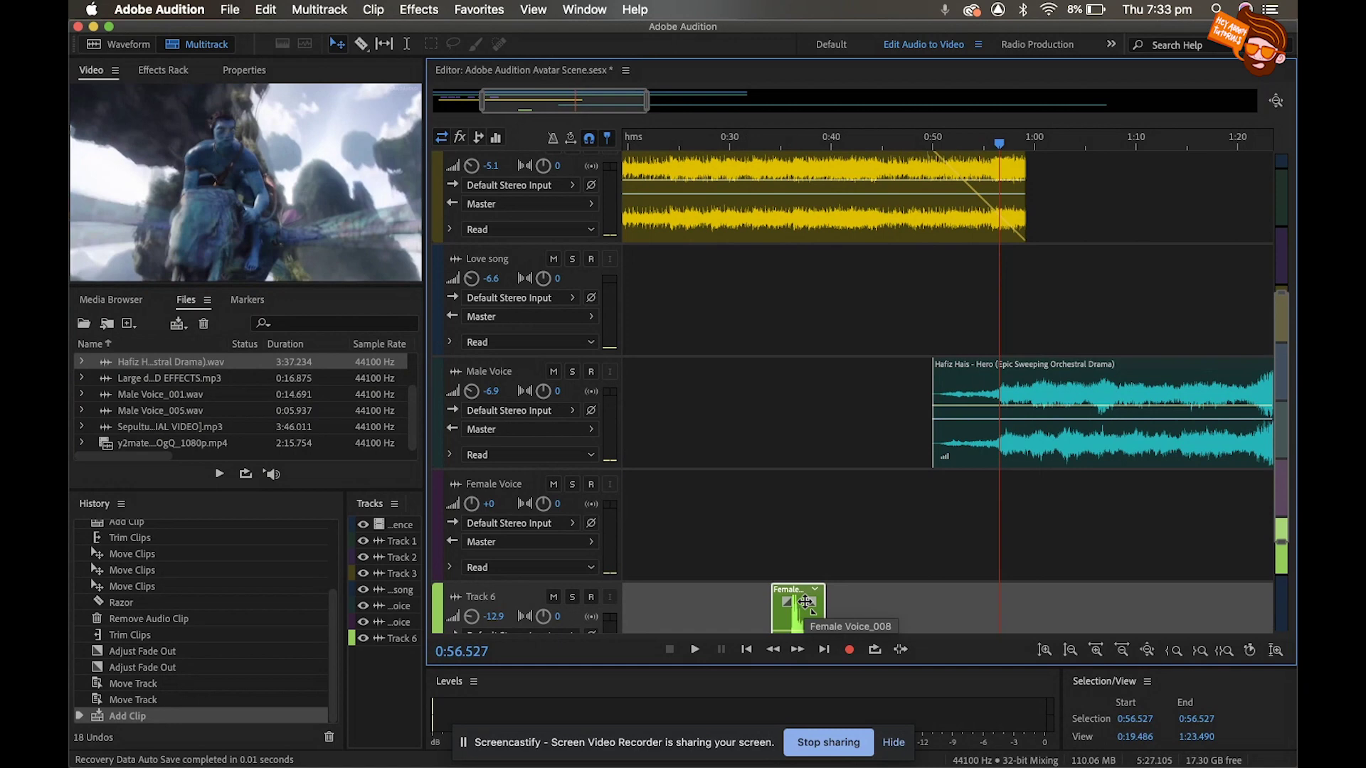
key("Delete")
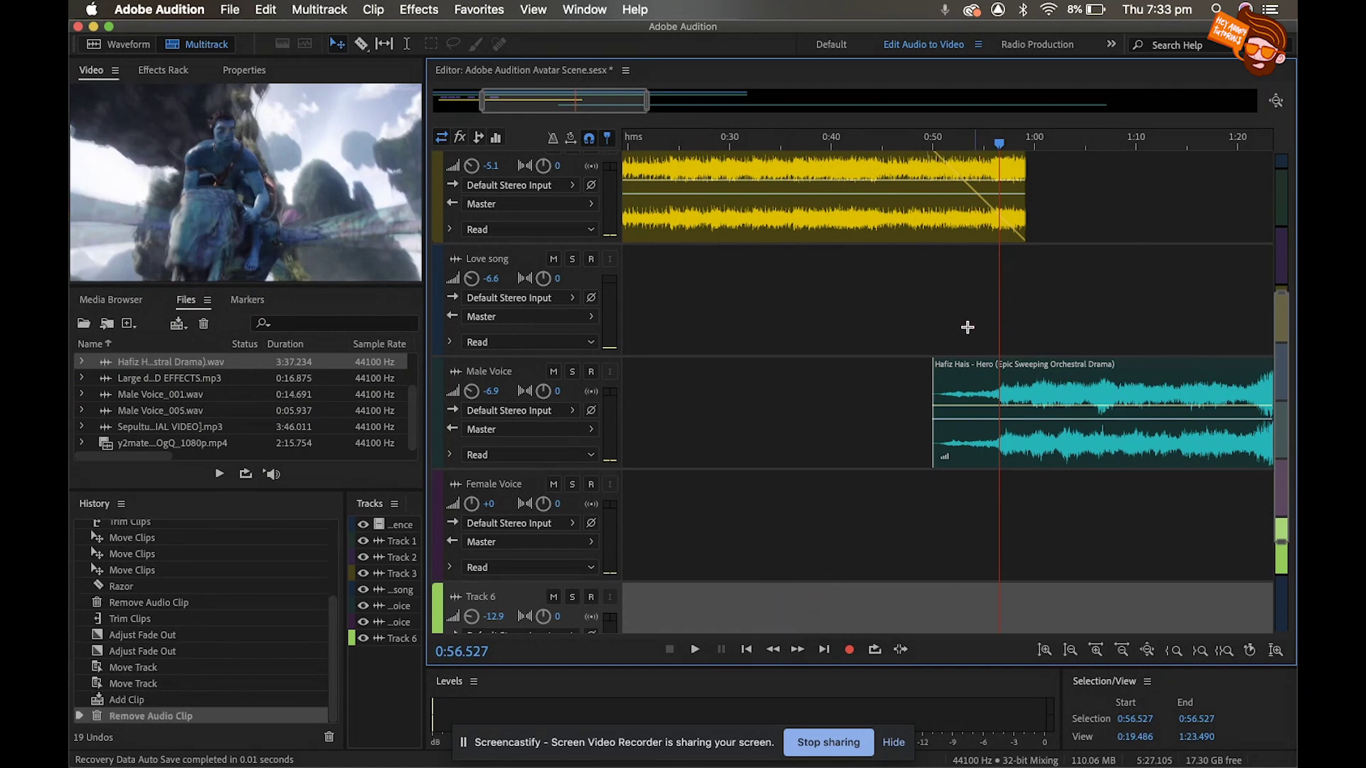
left_click(905, 144)
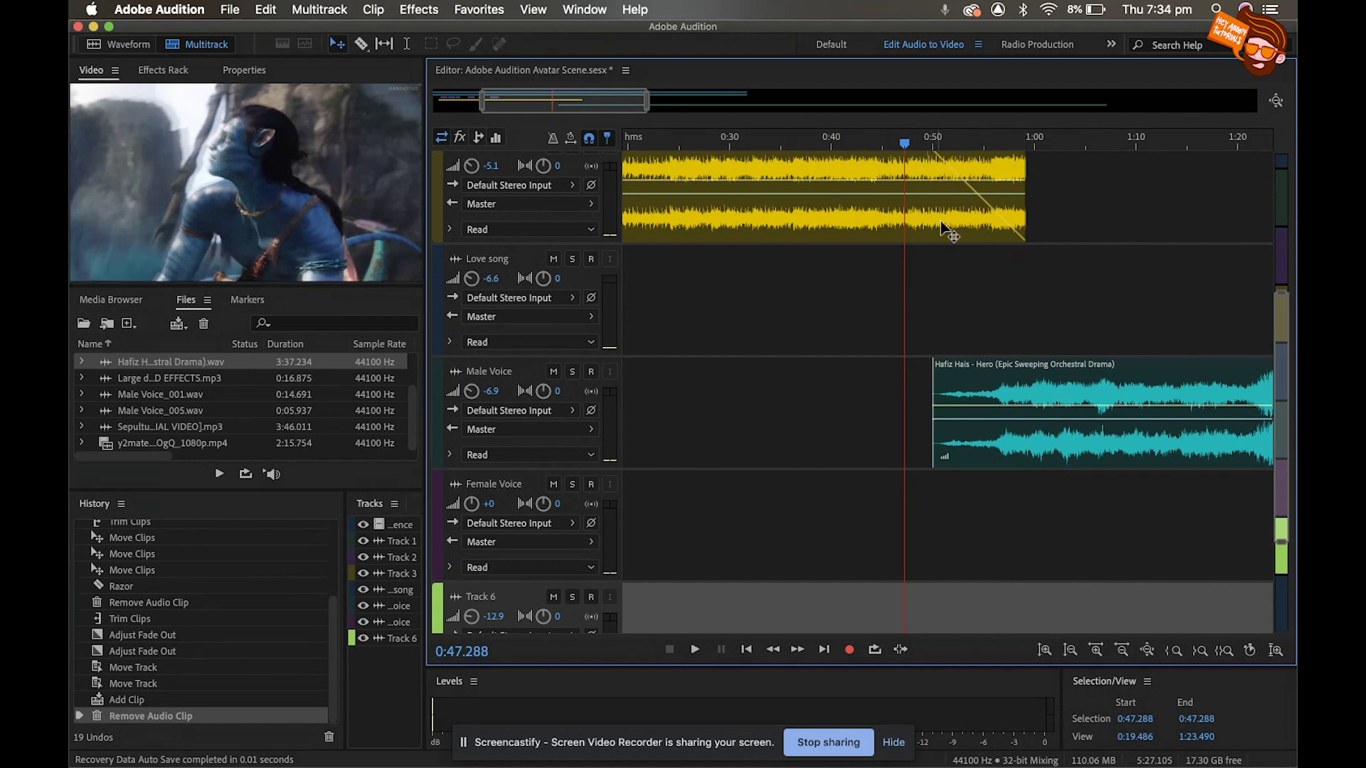
left_click_drag(905, 146, 906, 147)
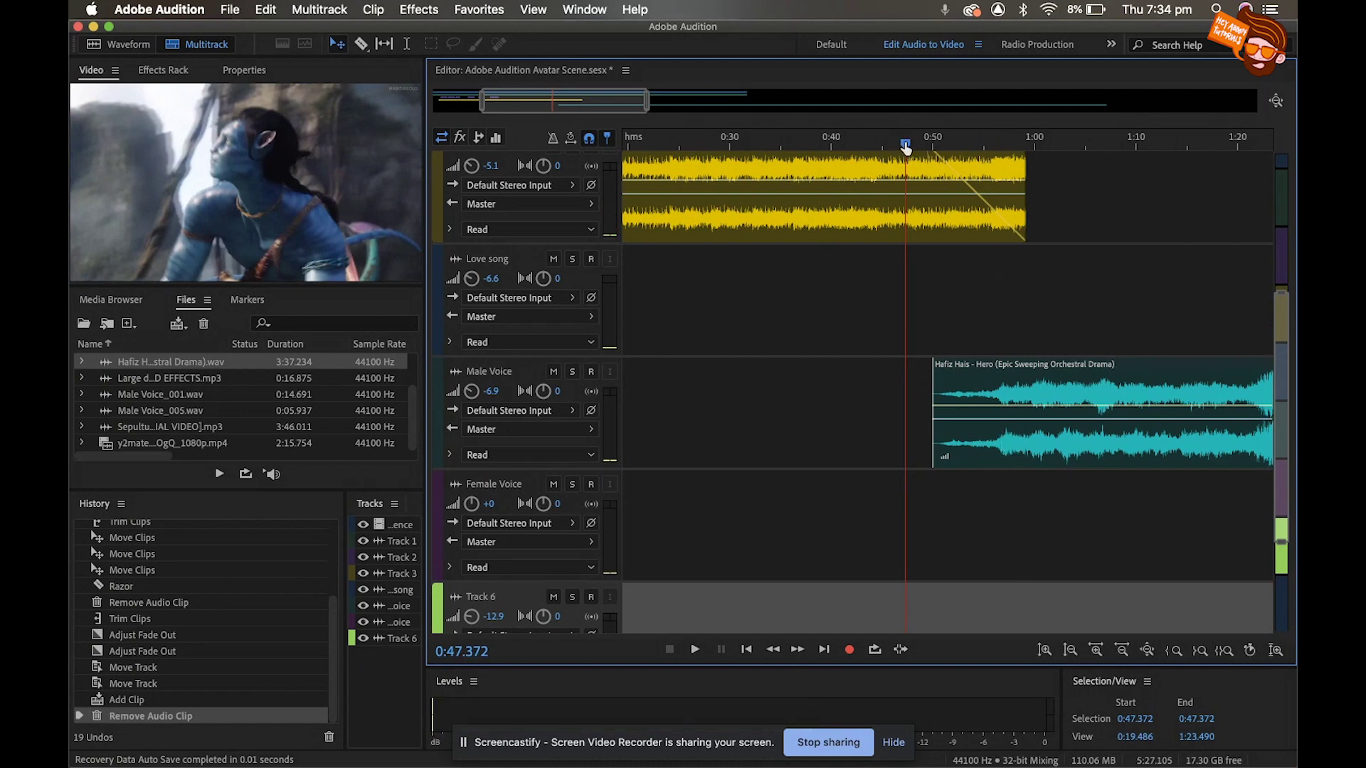
left_click_drag(906, 147, 1006, 164)
left_click(1020, 385)
- Nudge the Hero clip later, add a linear fade-in, and play the crossfade from 0:43
left_click_drag(1023, 385, 1028, 390)
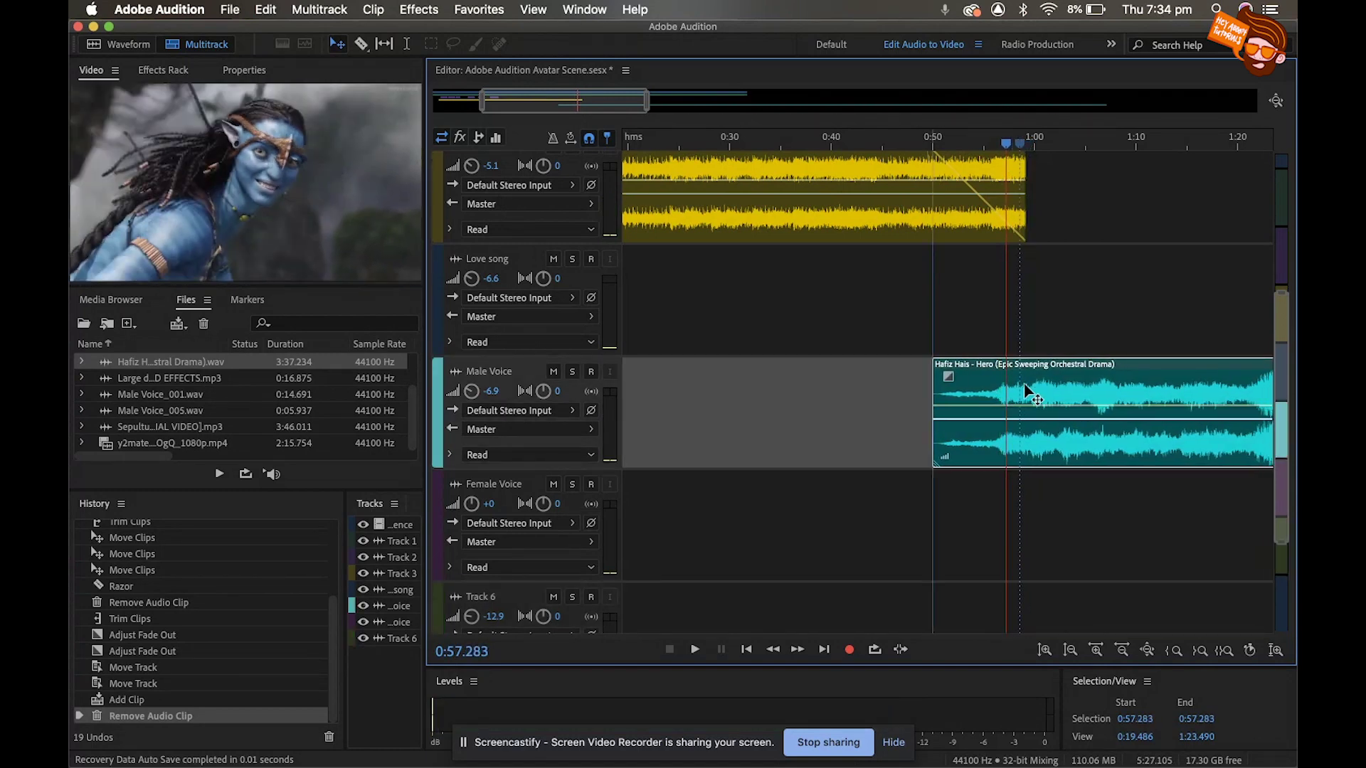
left_click_drag(1028, 392, 1034, 393)
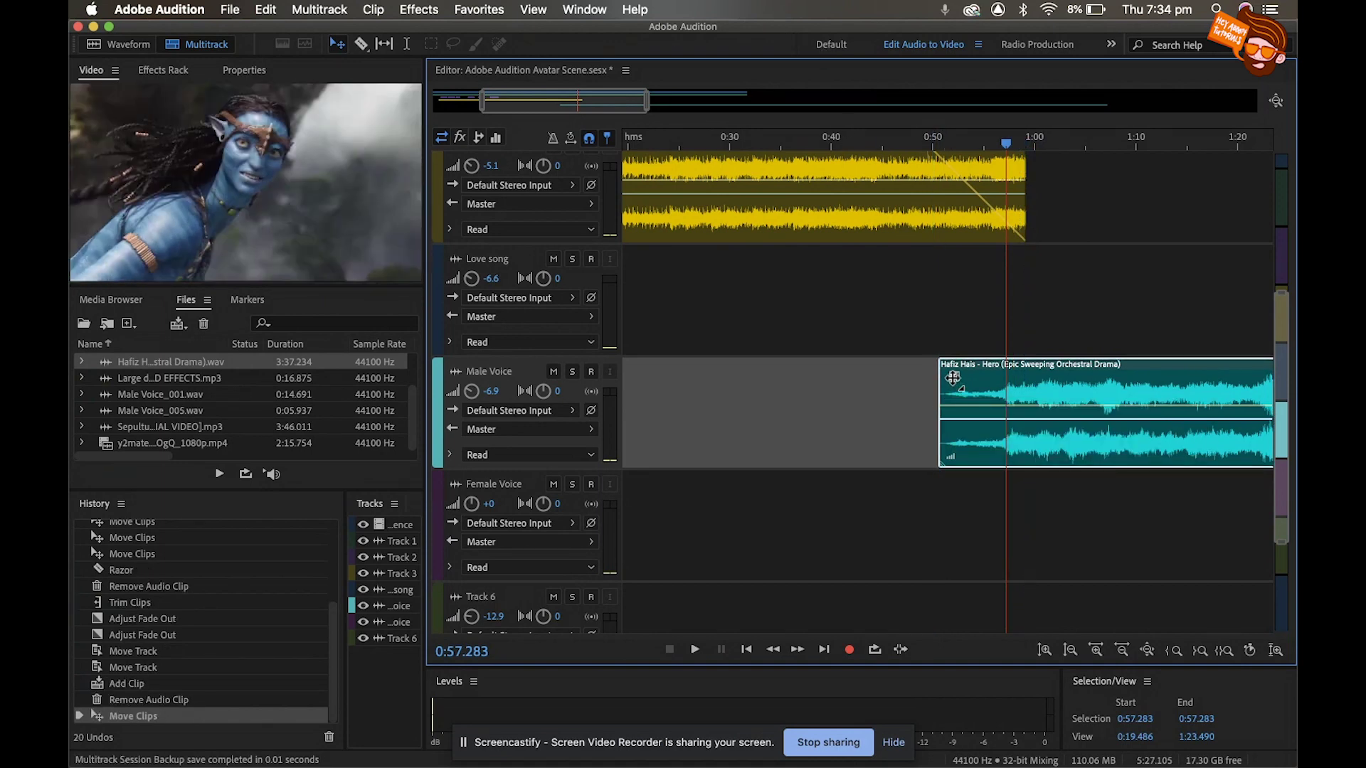
left_click_drag(953, 378, 1015, 392)
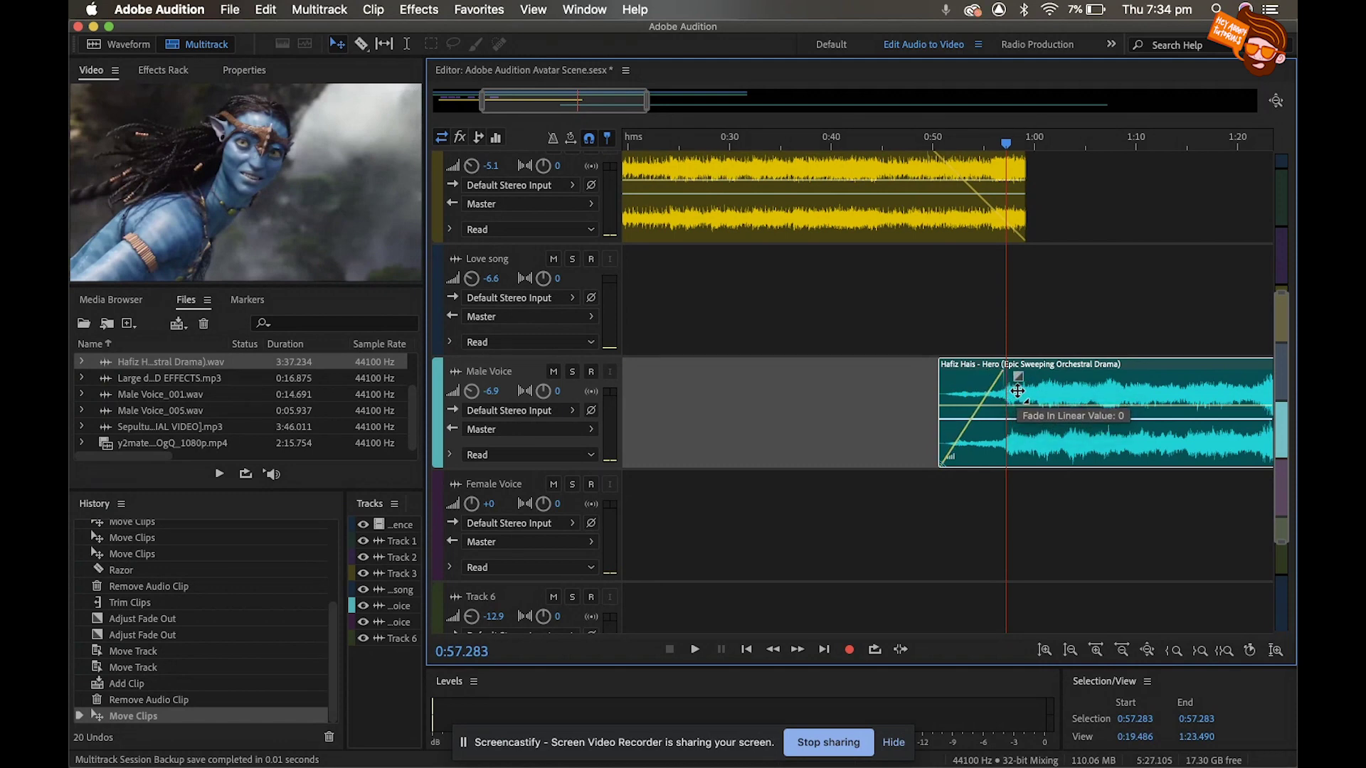
left_click_drag(1018, 391, 1018, 392)
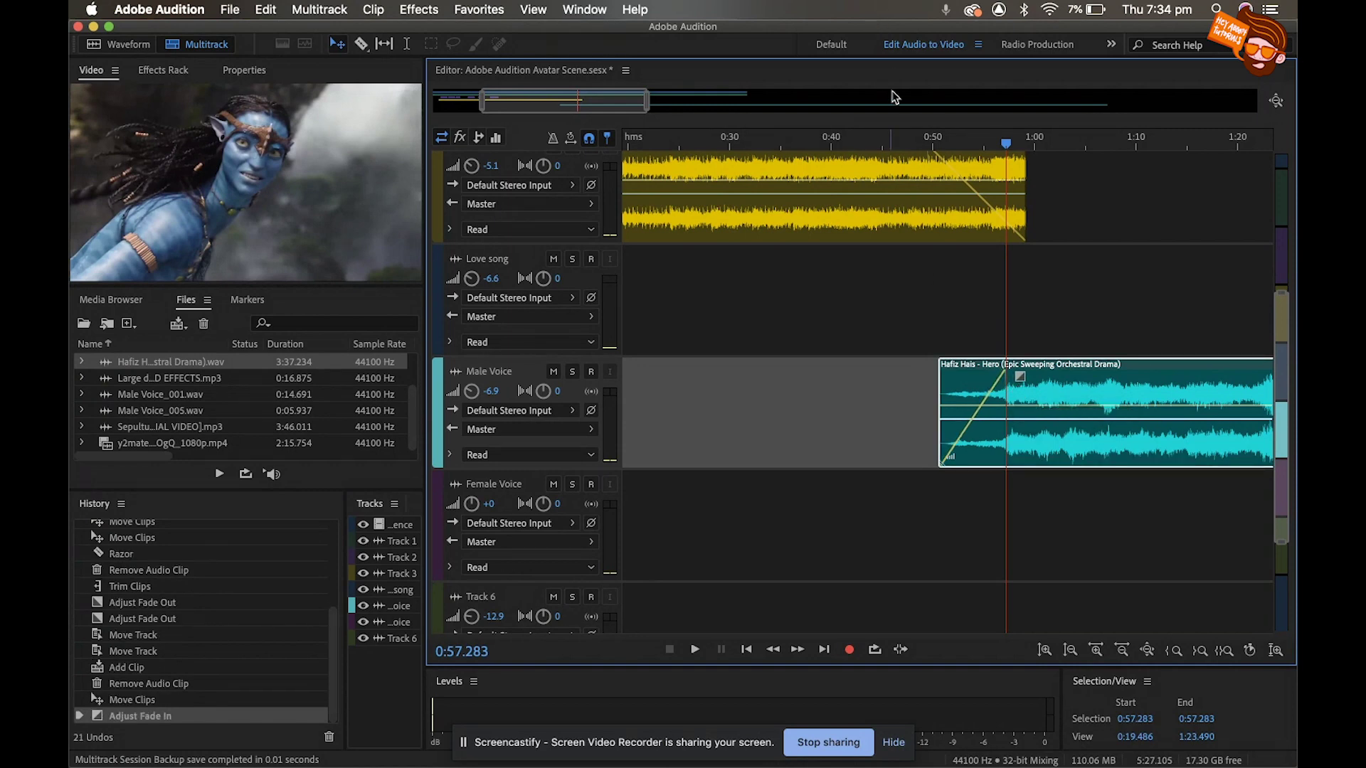
left_click(867, 146)
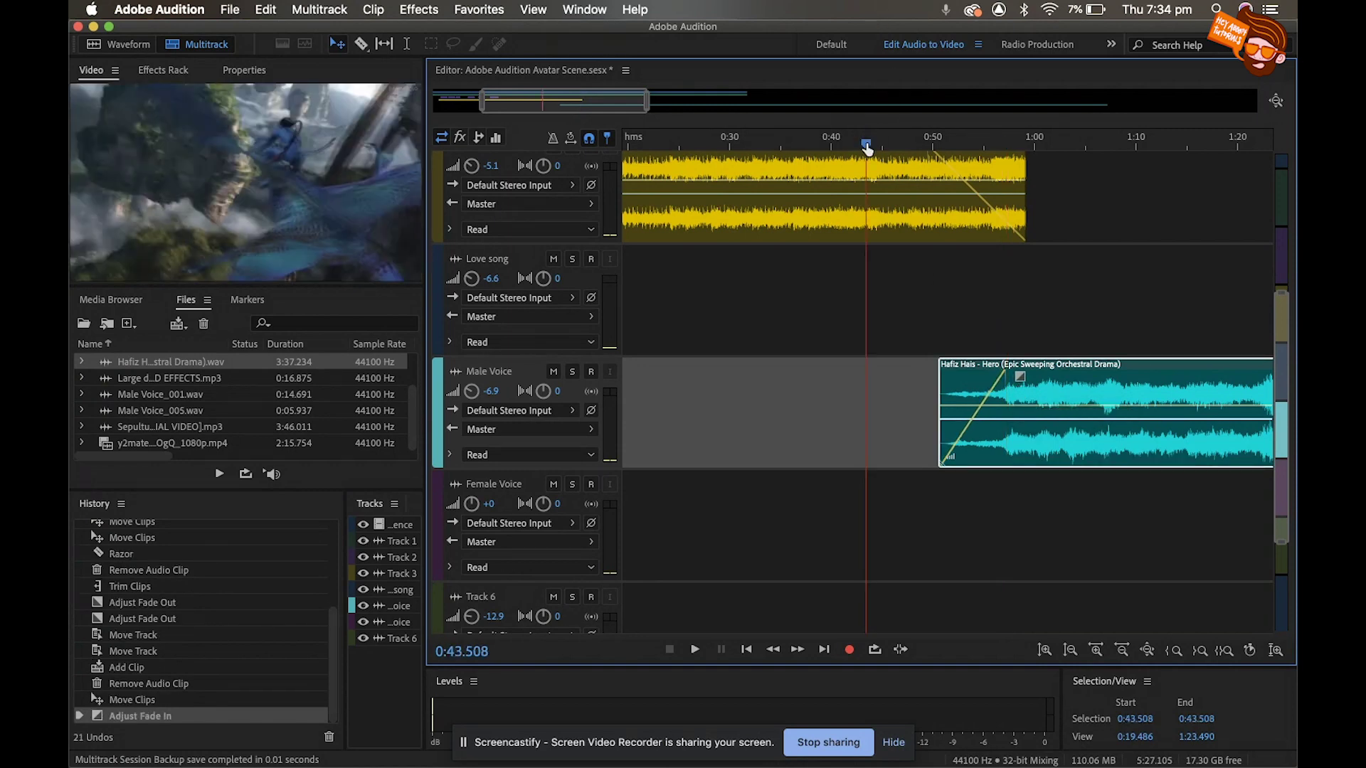
key("space")
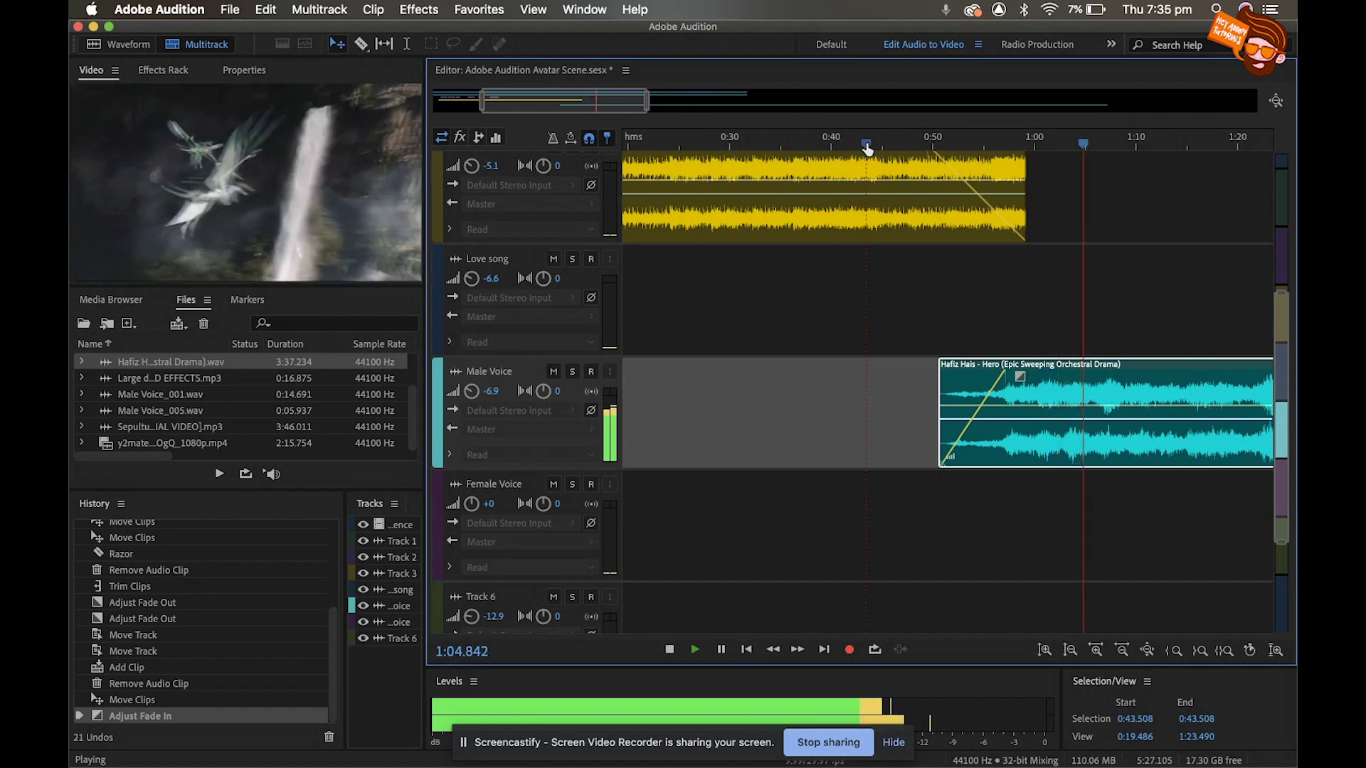
- Nudge the Hero clip slightly later, shorten the Sepultura clip's fade-out, and replay the transition from 0:47
key("space")
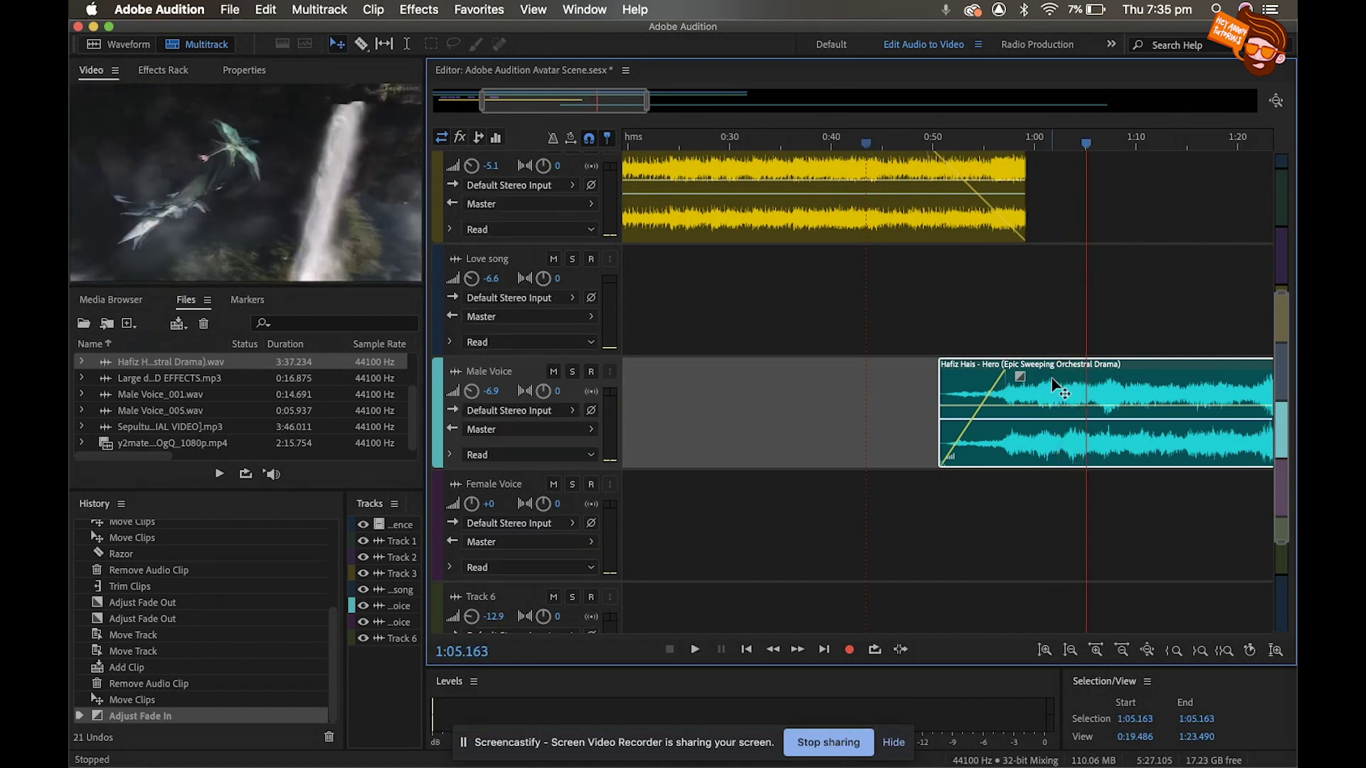
left_click_drag(1055, 385, 1062, 384)
left_click(938, 168)
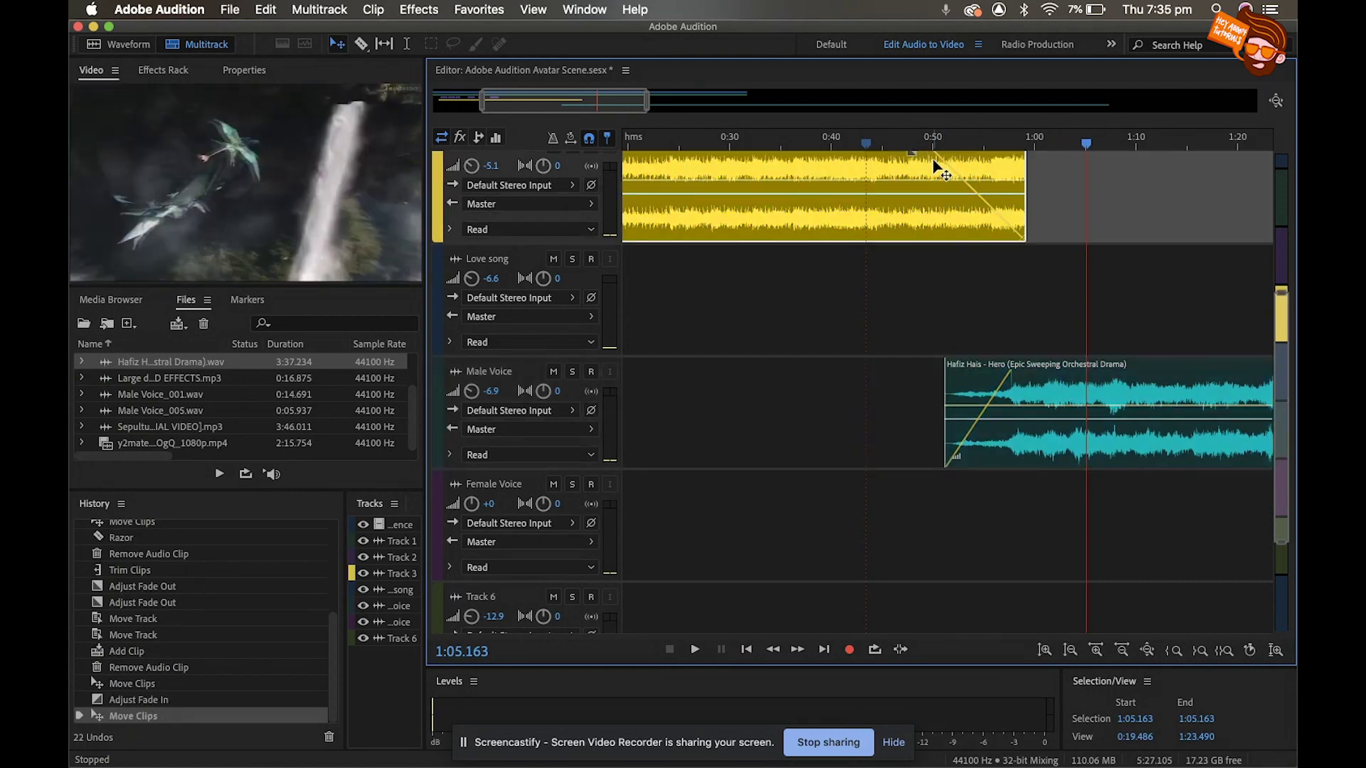
left_click_drag(915, 153, 929, 151)
left_click(908, 146)
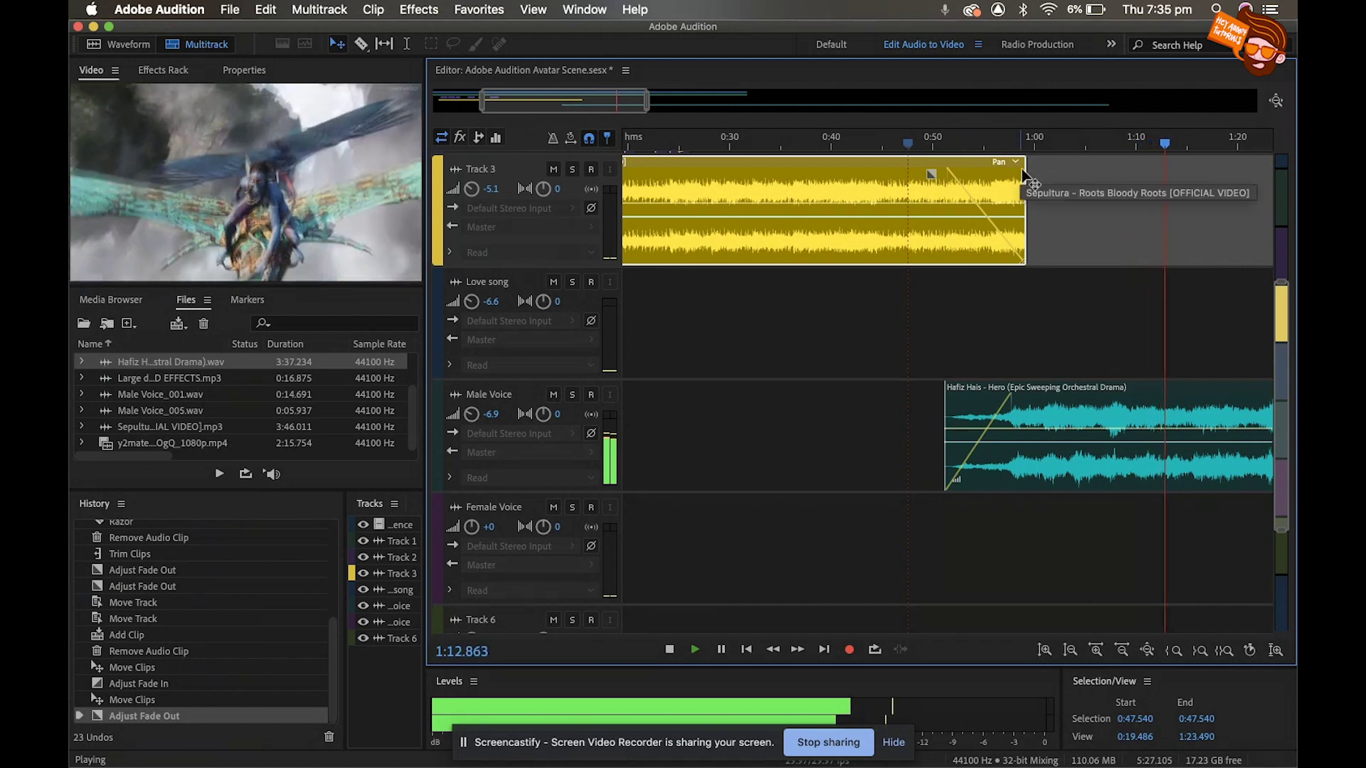
key("space")
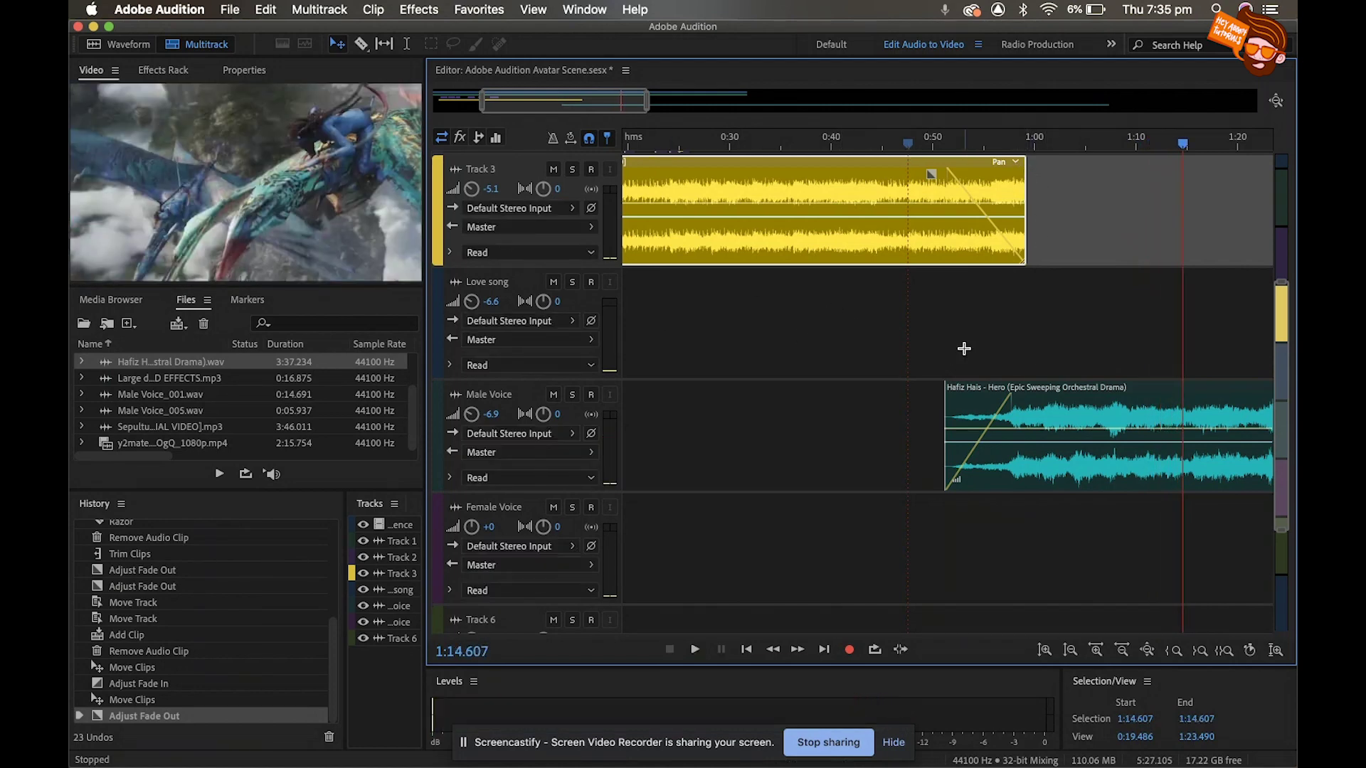
- Move the playhead toward the end of the video, around 2:03
scroll(1183, 461, "right", 10)
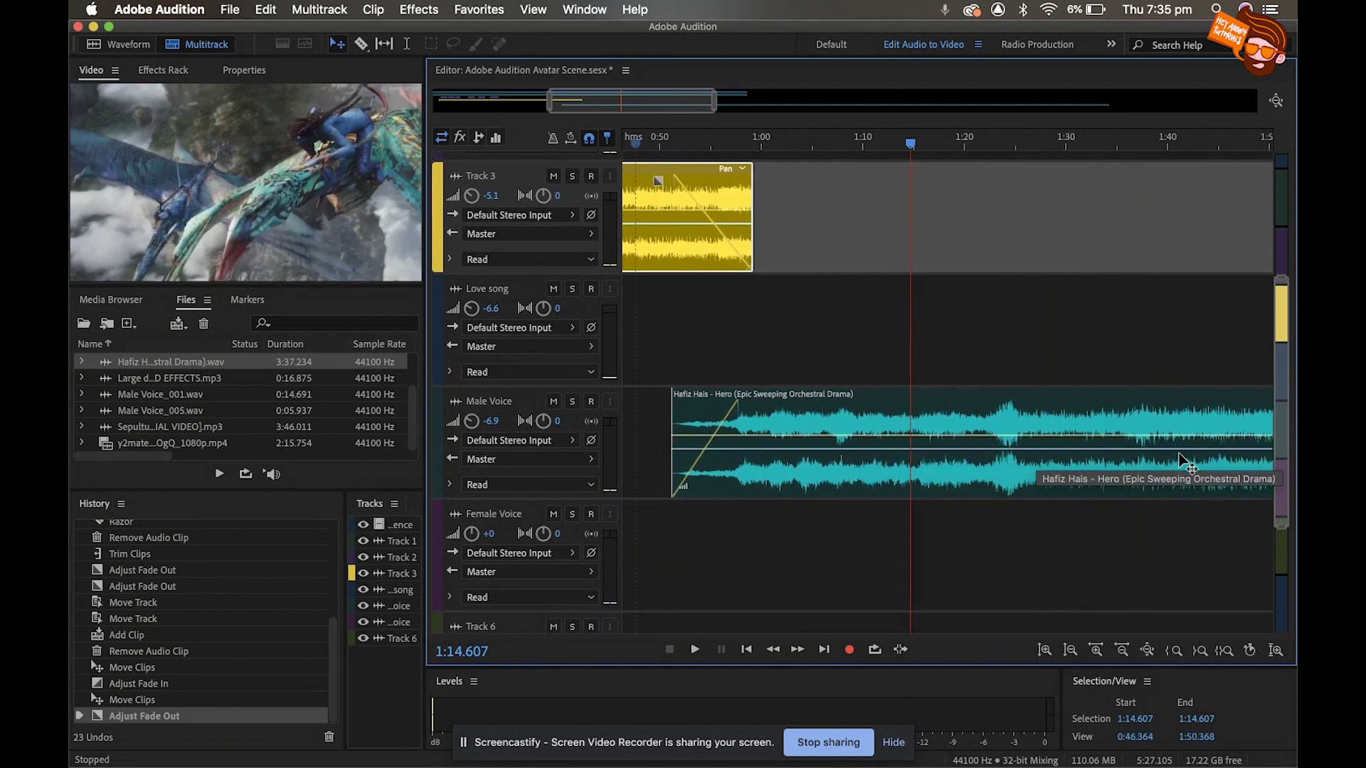
scroll(1184, 461, "right", 3)
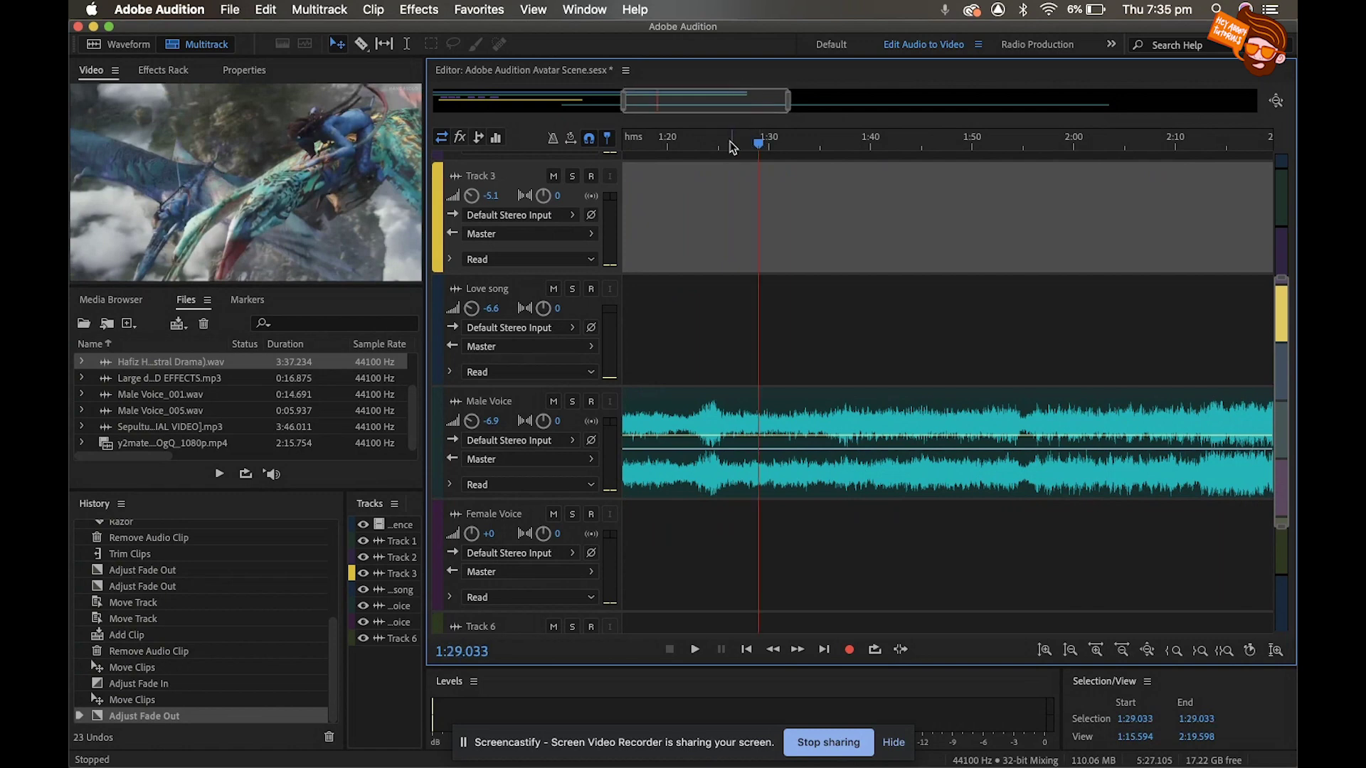
left_click_drag(759, 146, 1109, 180)
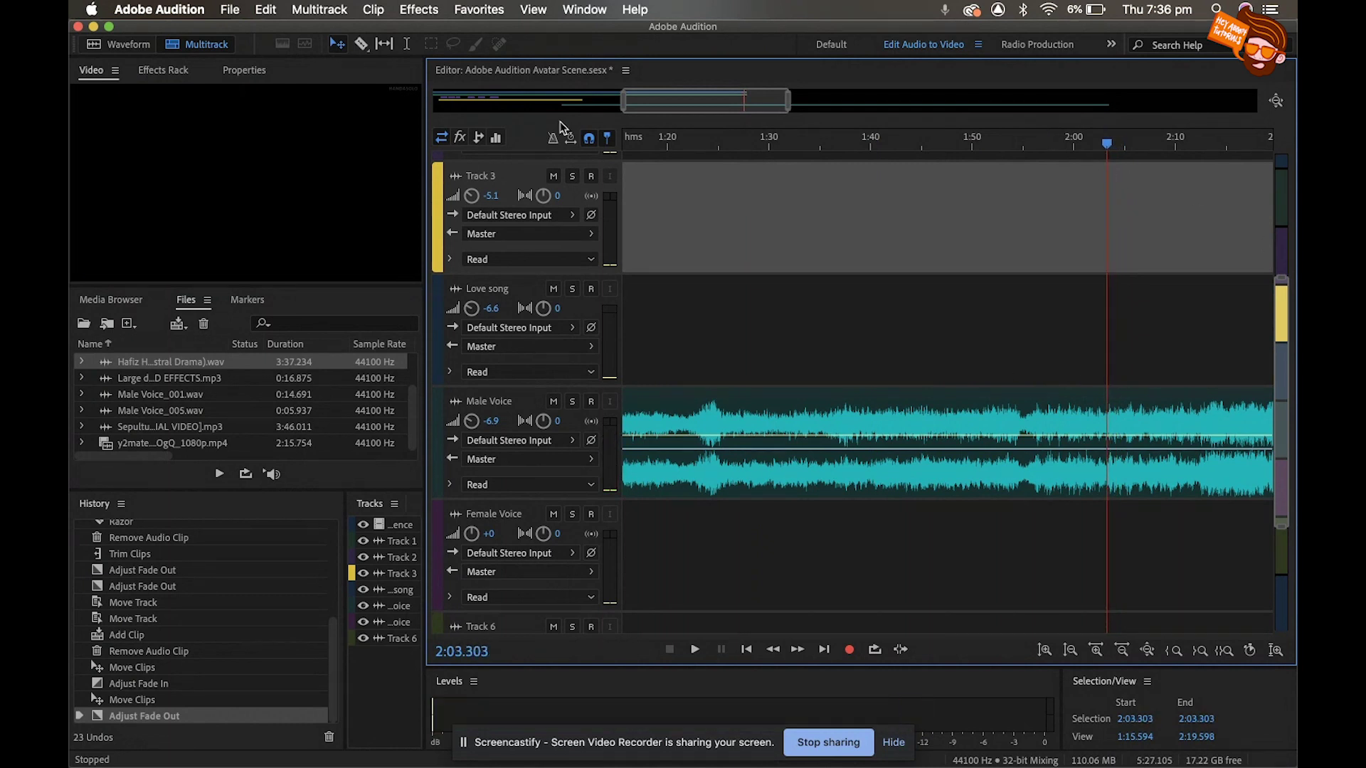
- Split the Hero clip at 2:03 with the Razor tool and delete the part after the cut
left_click(360, 45)
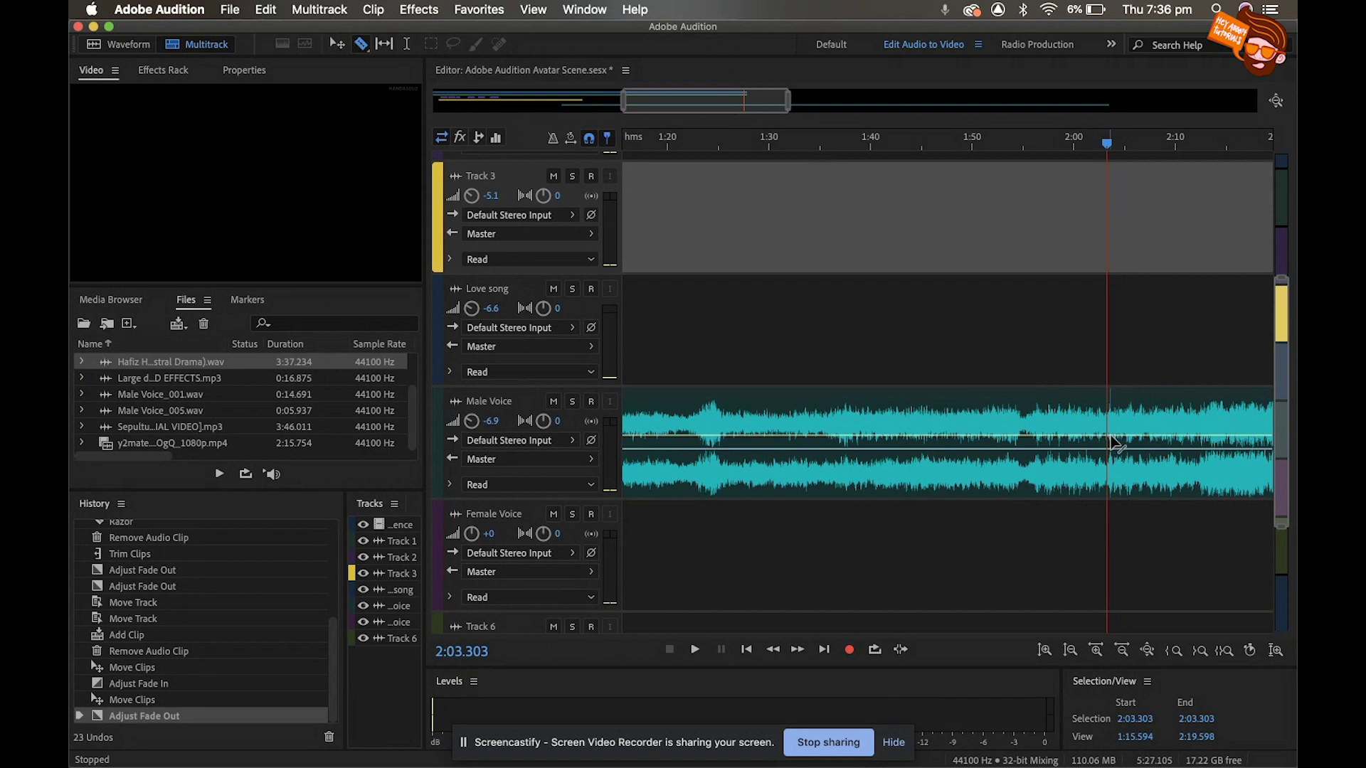
left_click(1108, 404)
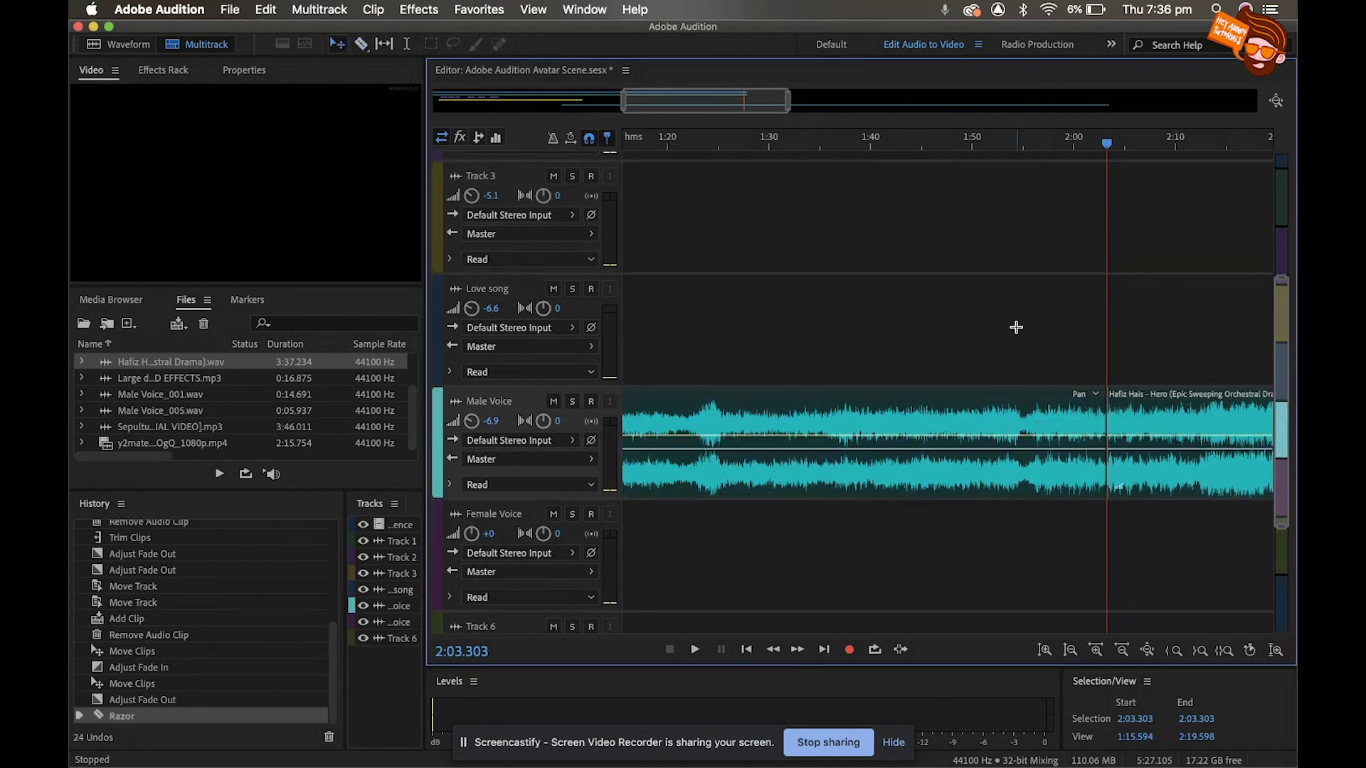
left_click(1181, 420)
key("Delete")
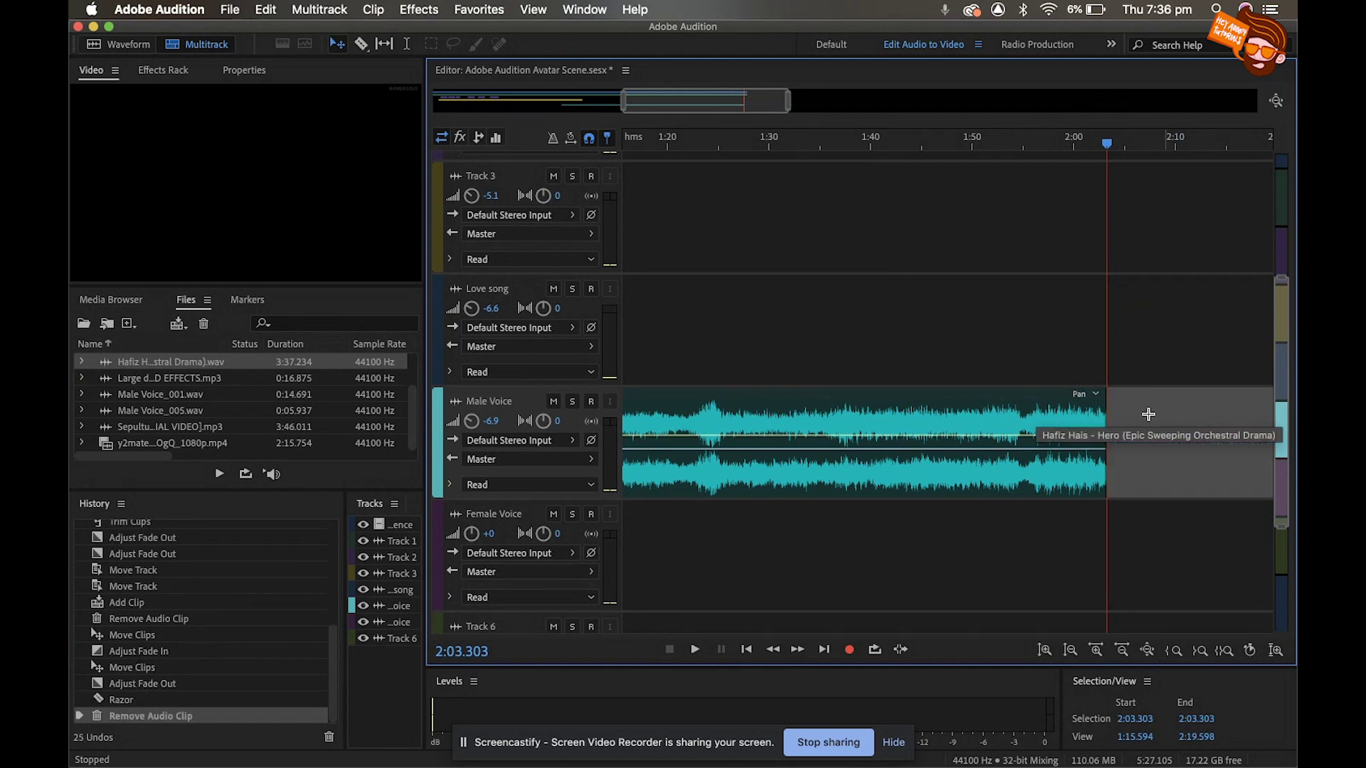
left_click(1090, 425)
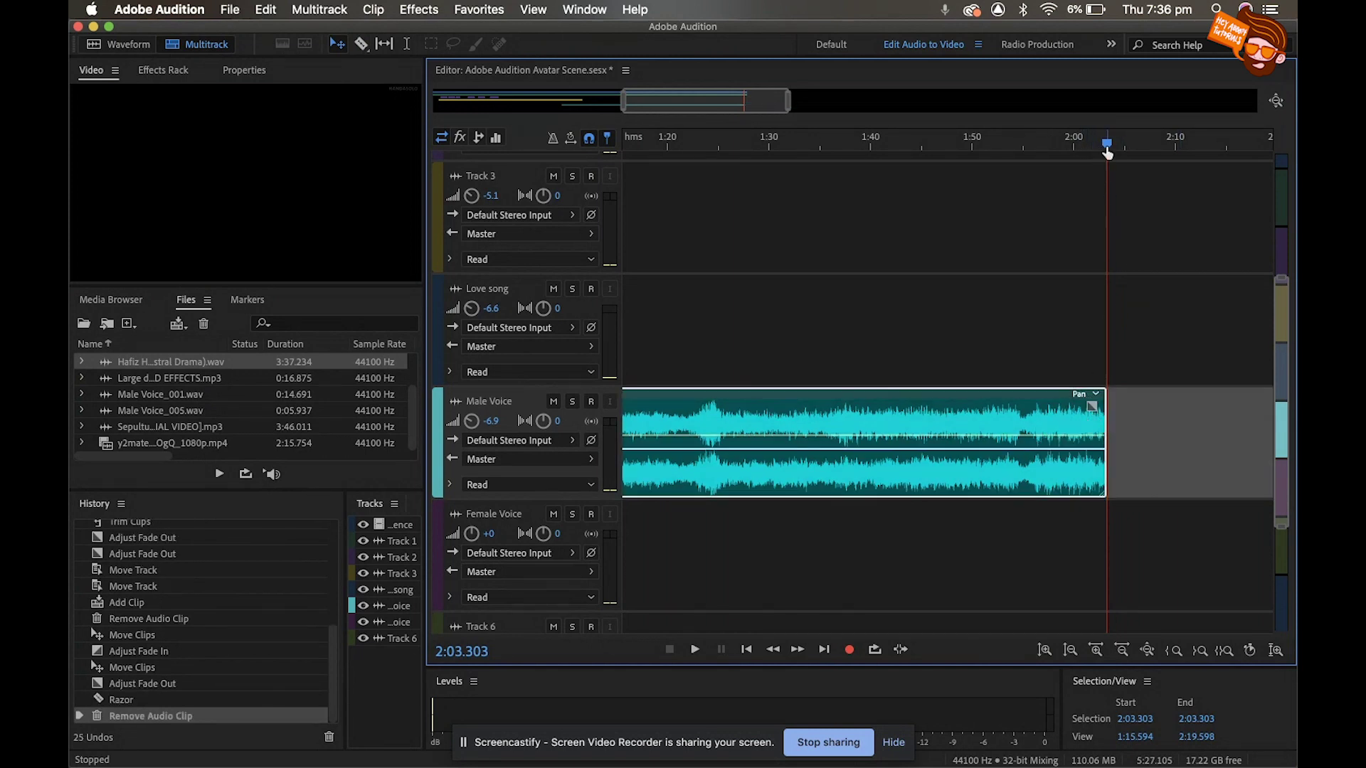
- Trim the Hero clip's end slightly earlier and give it a linear fade-out
left_click_drag(1105, 148, 1069, 150)
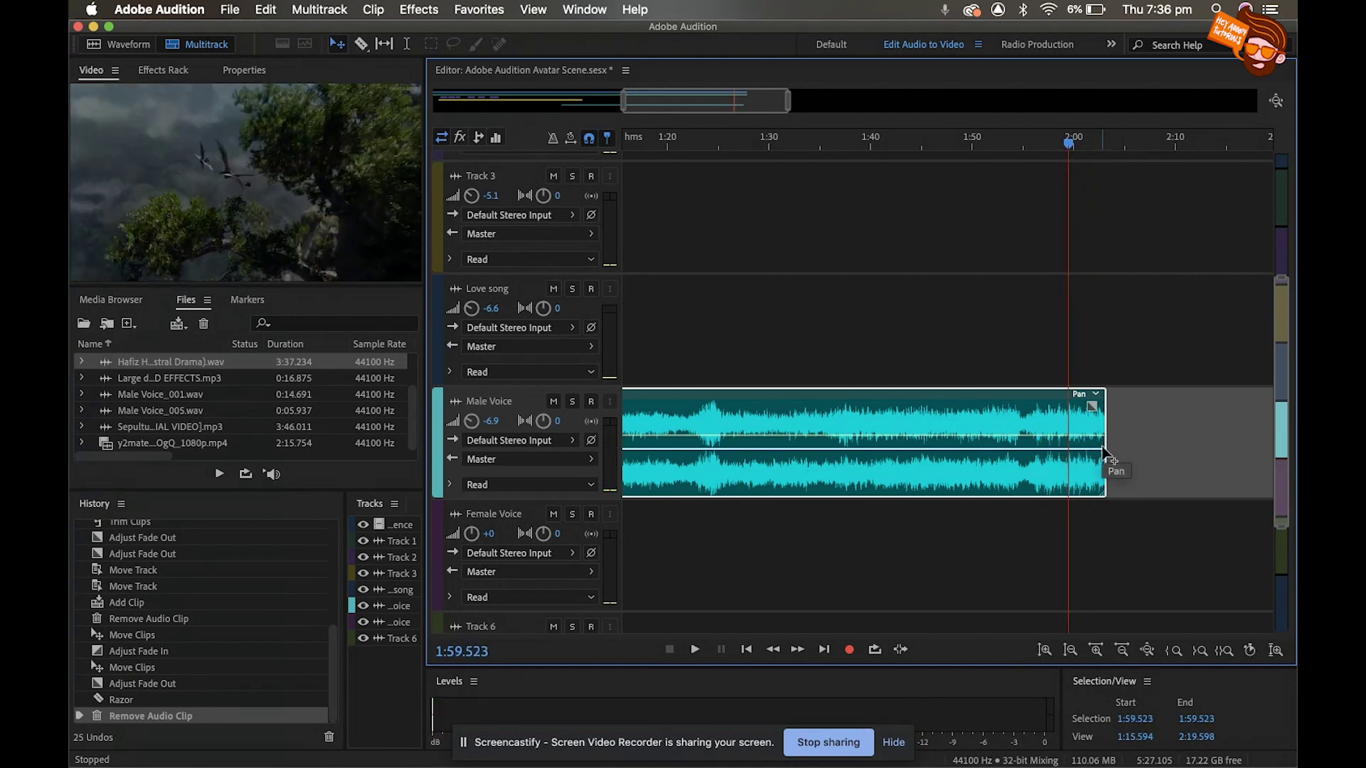
left_click_drag(1104, 459, 1081, 463)
left_click_drag(1066, 404, 1033, 422)
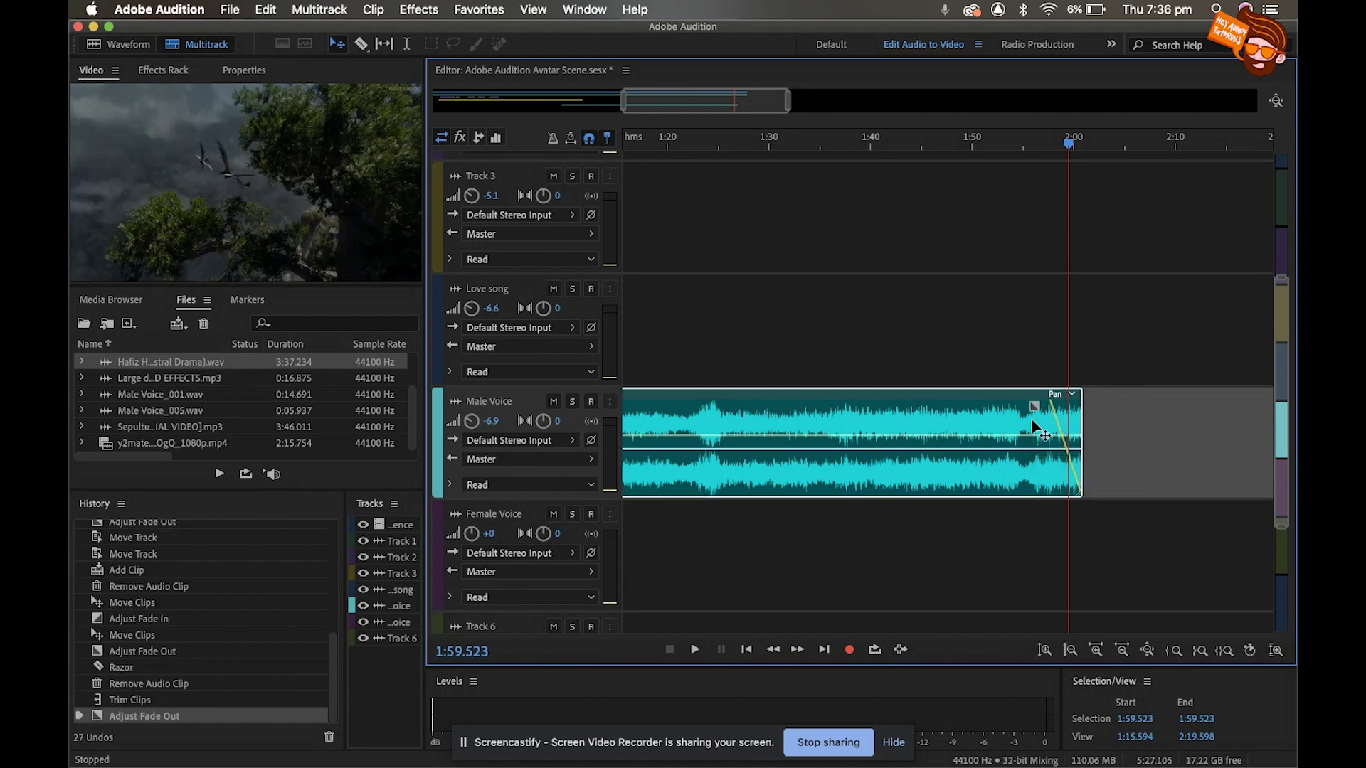
- Preview the ending from 1:53, extend the Hero clip's end to the playhead, and replay from 1:57
left_click(1011, 152)
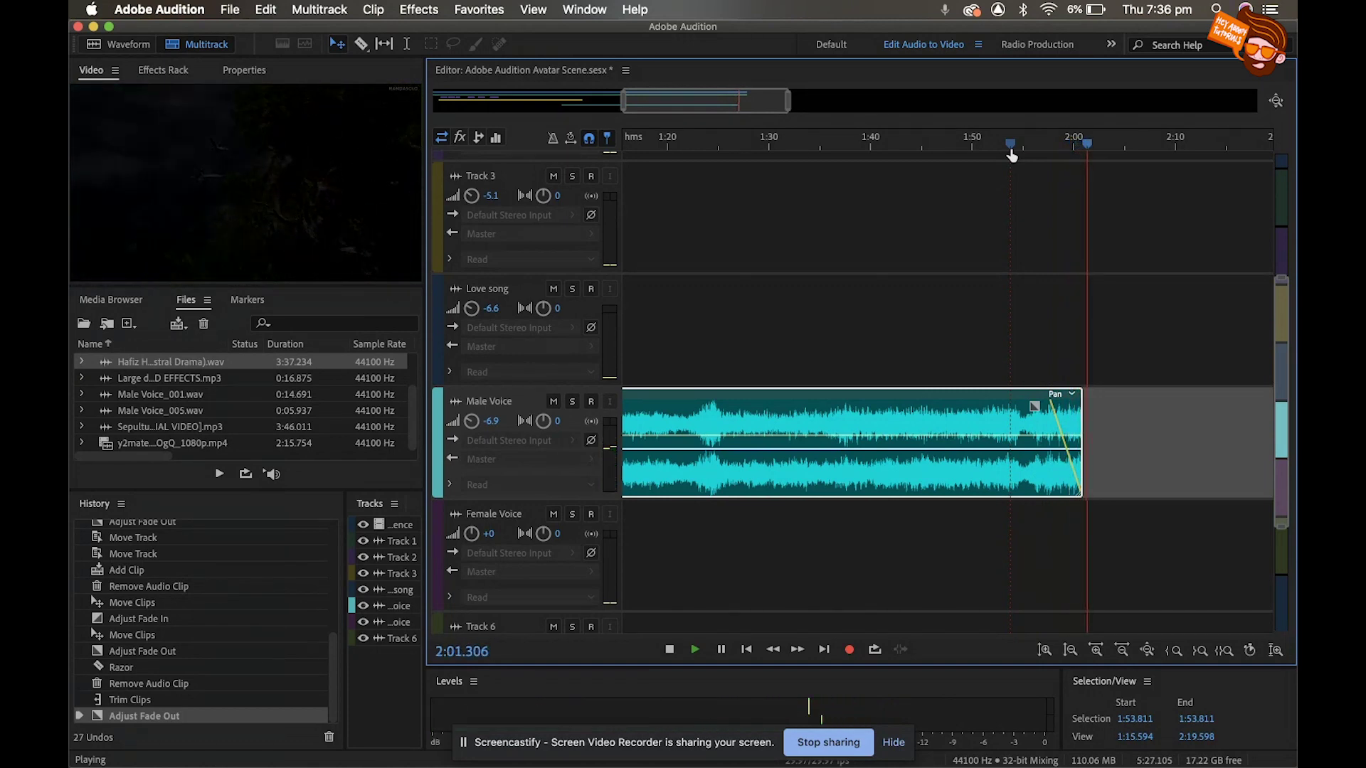
key("space")
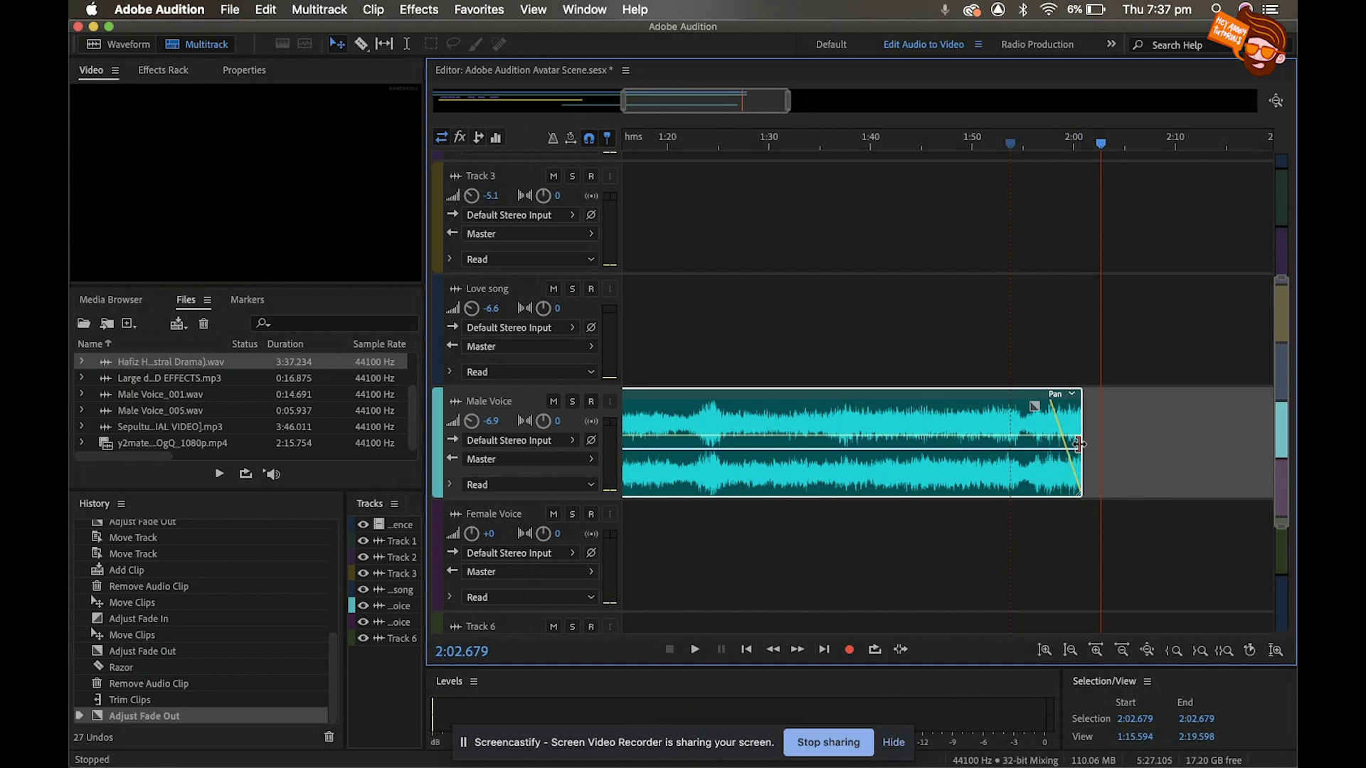
left_click_drag(1080, 445, 1096, 456)
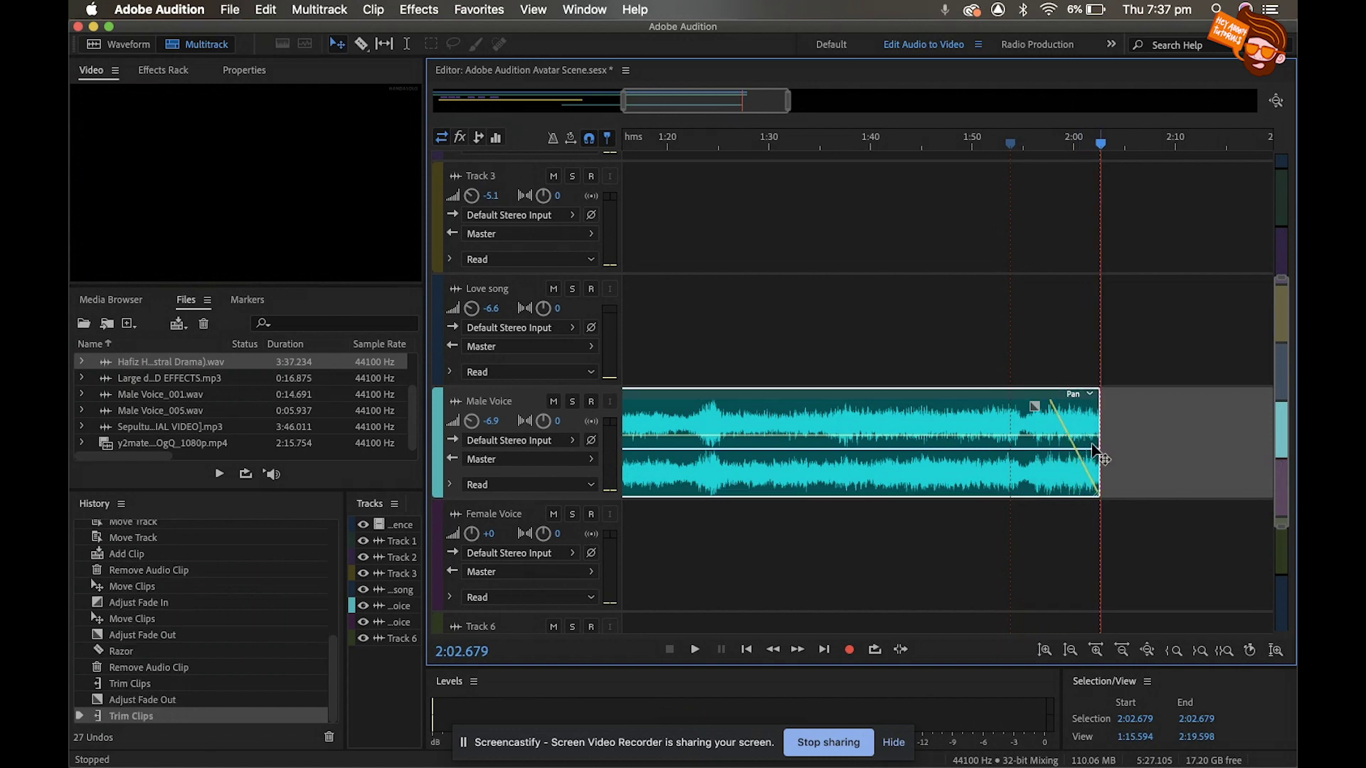
left_click(1046, 146)
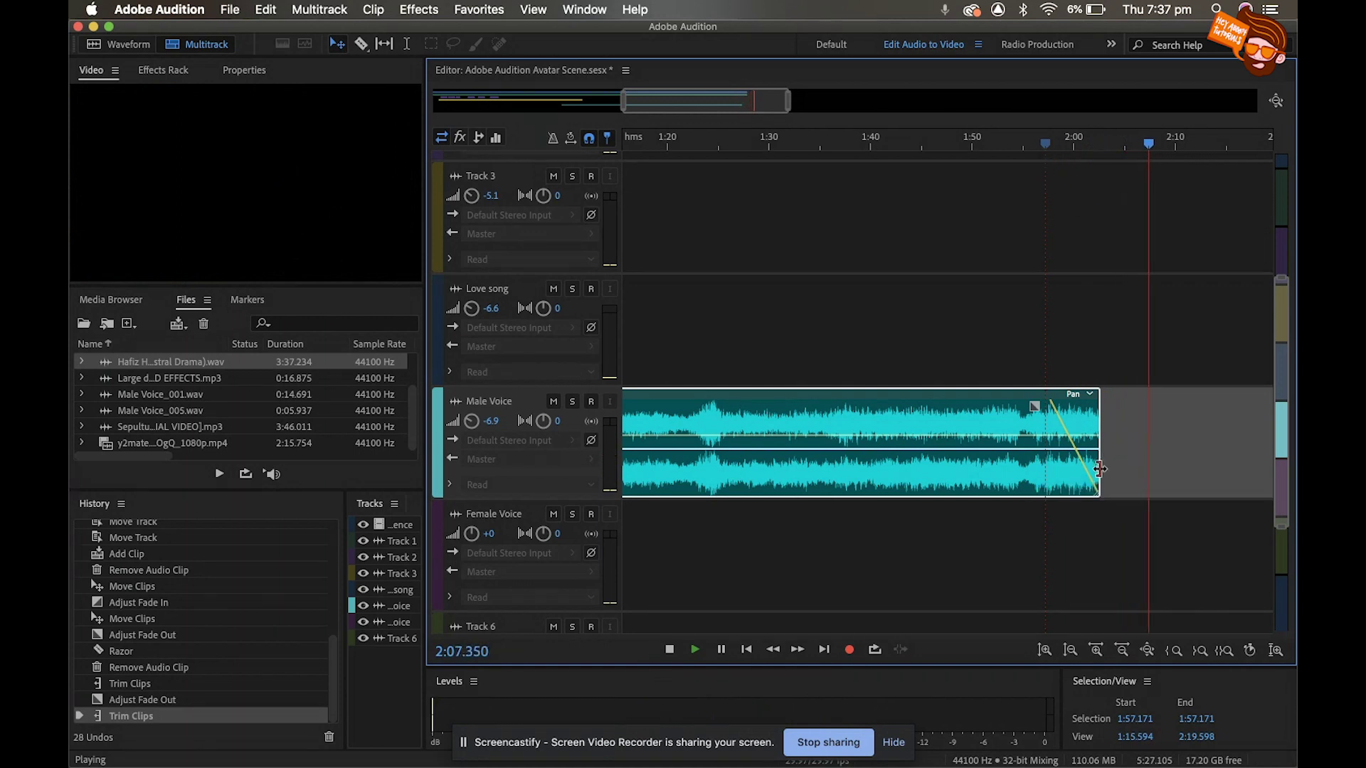
- Trim the Hero clip's end a touch shorter and check the fade-out by playing from 2:00
left_click_drag(1100, 468, 1097, 469)
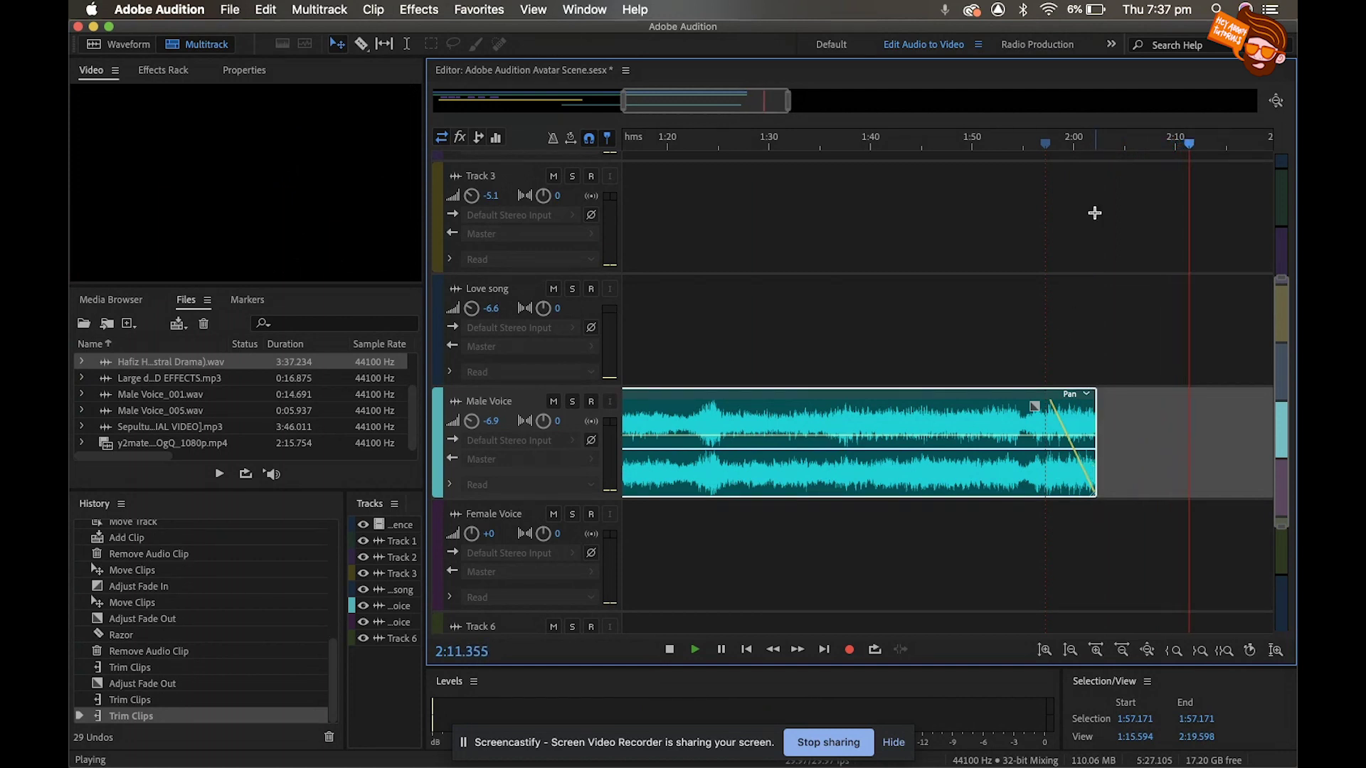
left_click(1068, 142)
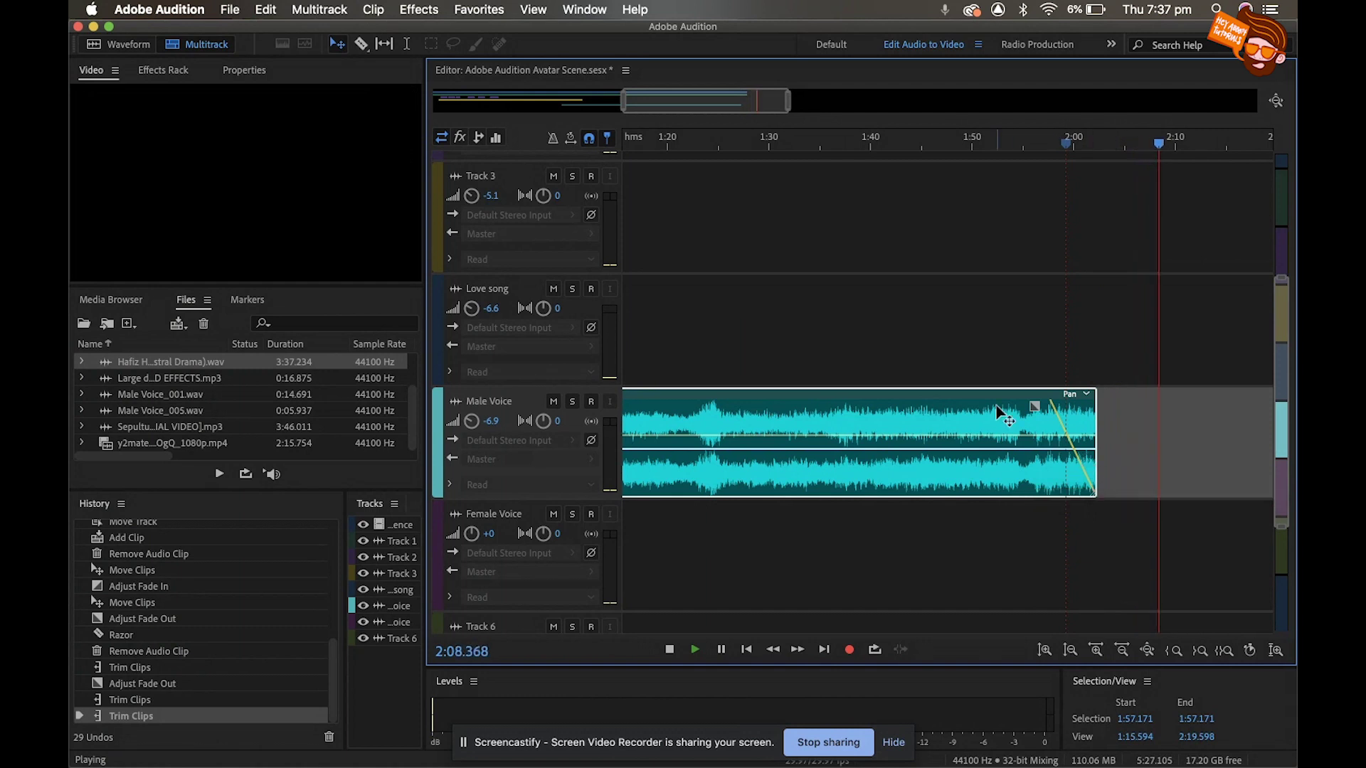
key("space")
scroll(952, 265, "left", 10)
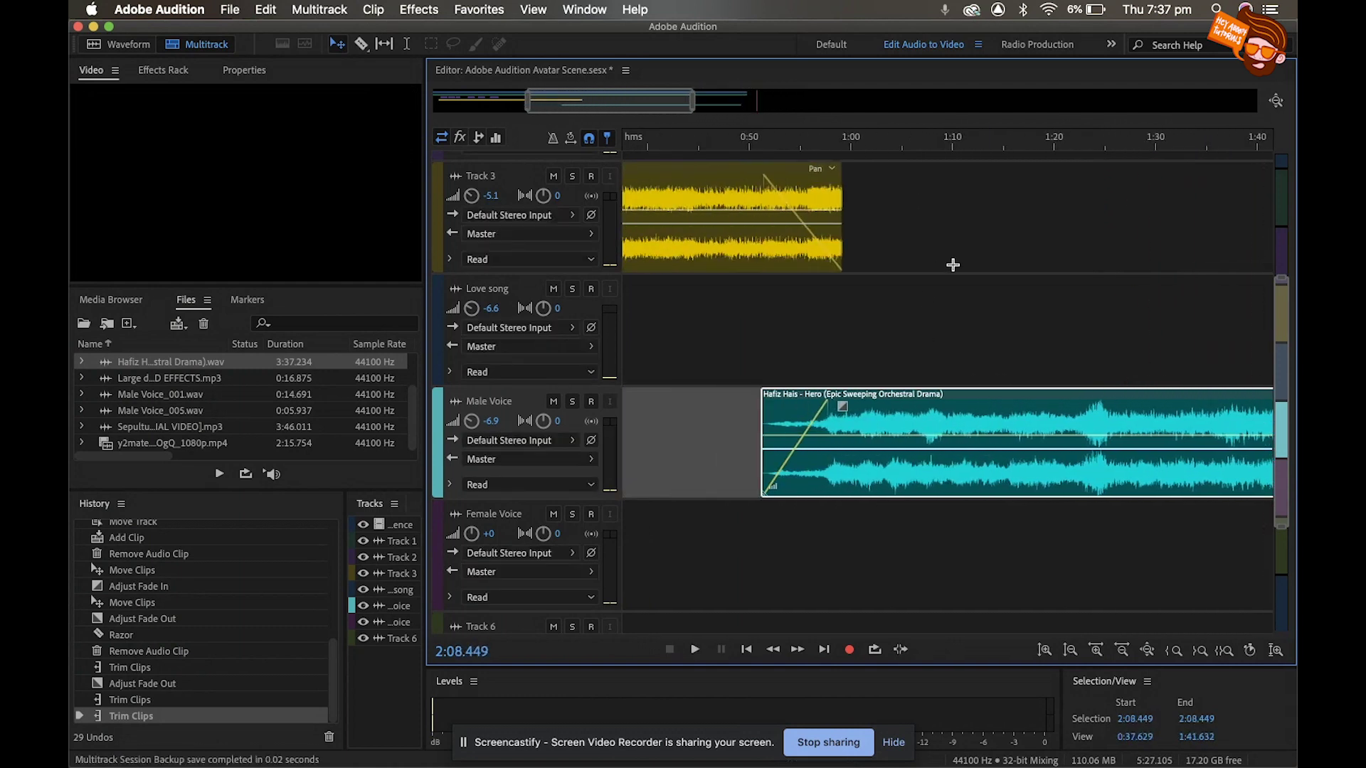